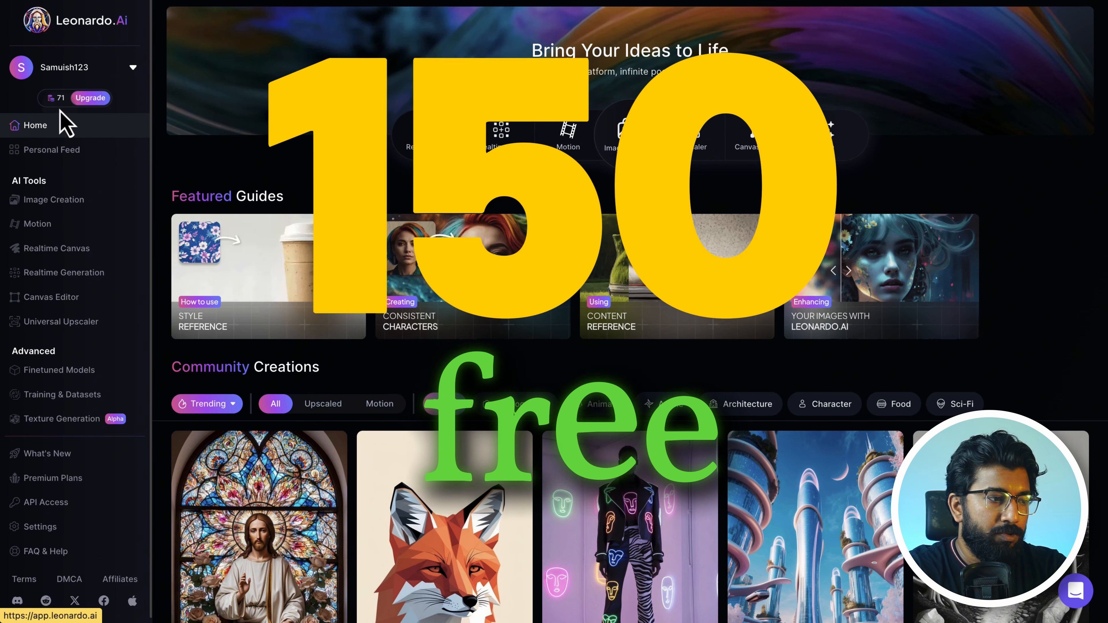
Open Image Creation and enter a prompt for a full-body anime guy looking up at a pinkish moody dusk sky, ant view, exhausted, wide-angle, bottom-to-top camera angle.
{"action": "mouse_move", "coordinate": [76, 98]}
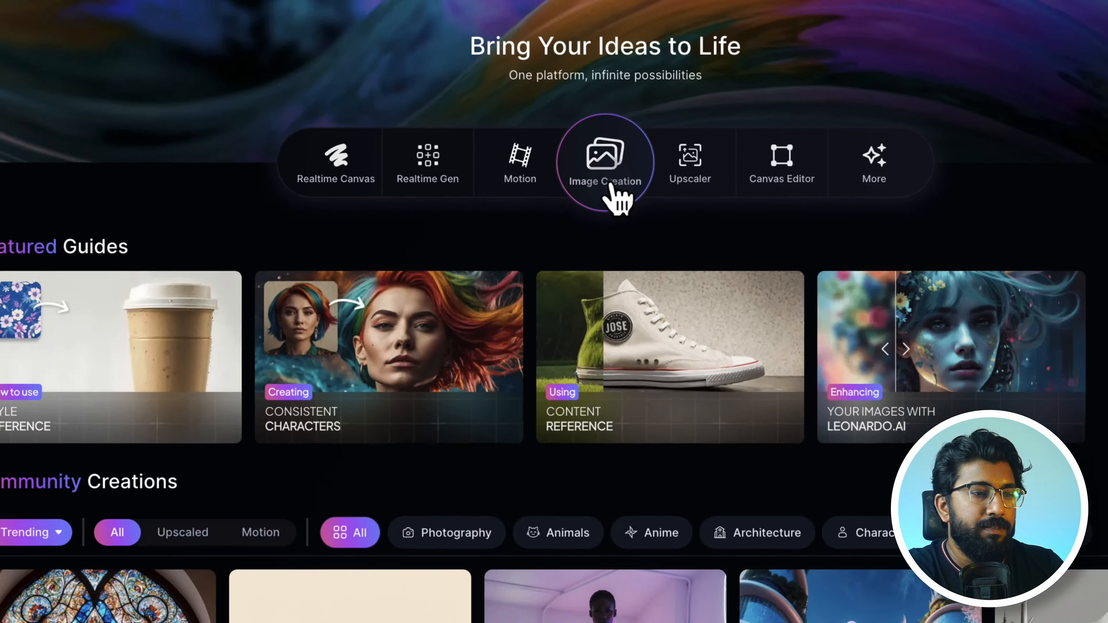
{"action": "left_click", "coordinate": [563, 253]}
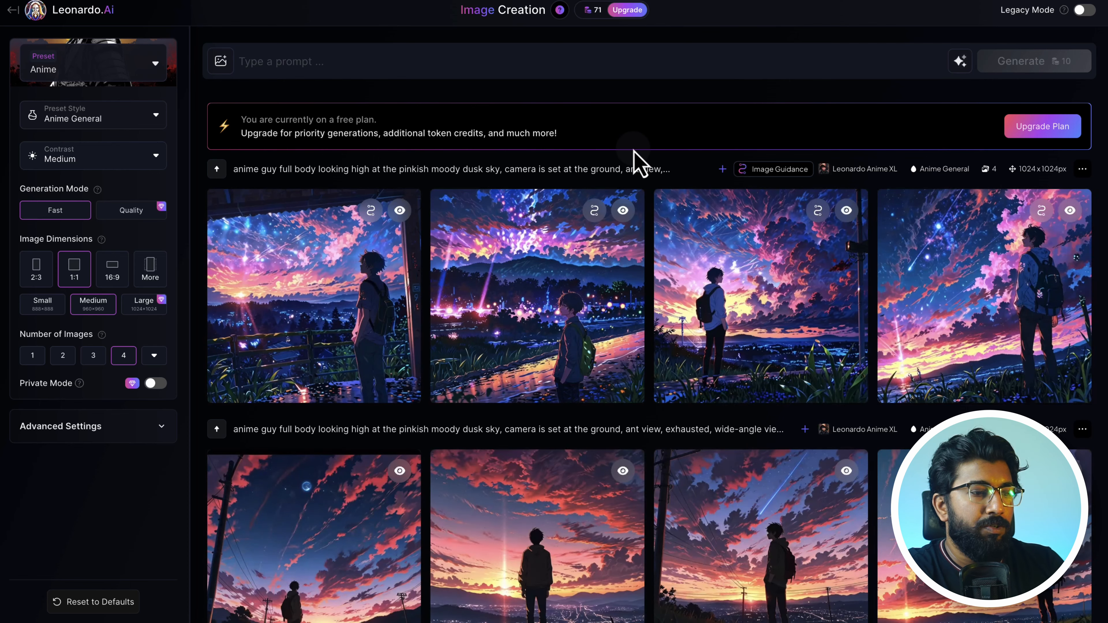
{"action": "left_click", "coordinate": [265, 66]}
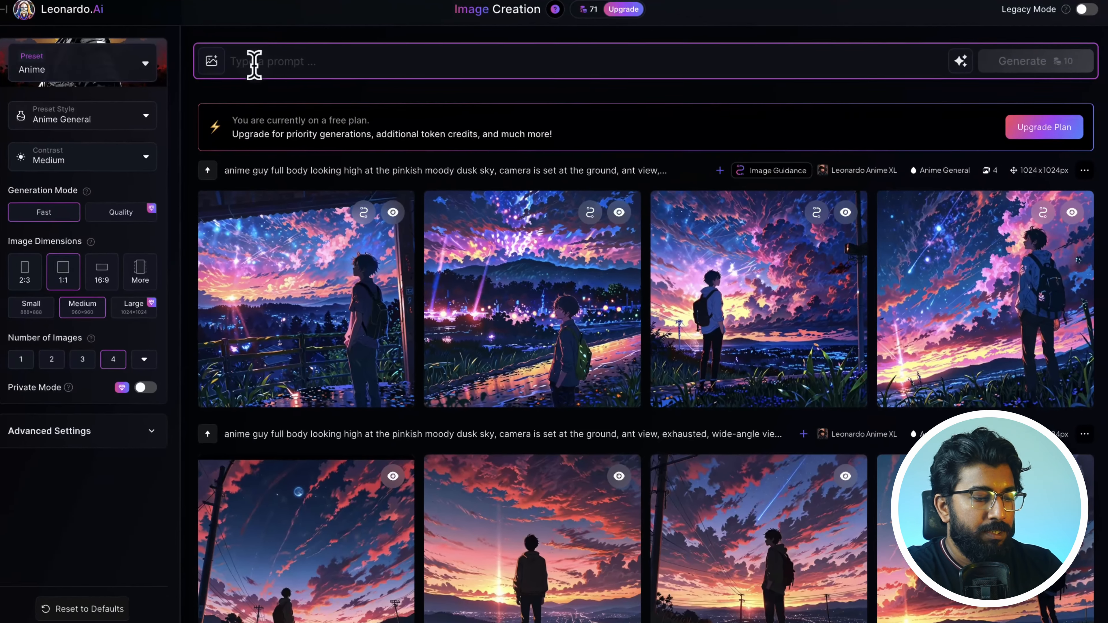
{"action": "type", "text": "anime guy full body looking high at the pinkish moody dusk sky, camera is set at the ground, ant view, exhausted, wide-angle view, bottom to top camera angle, moody"}
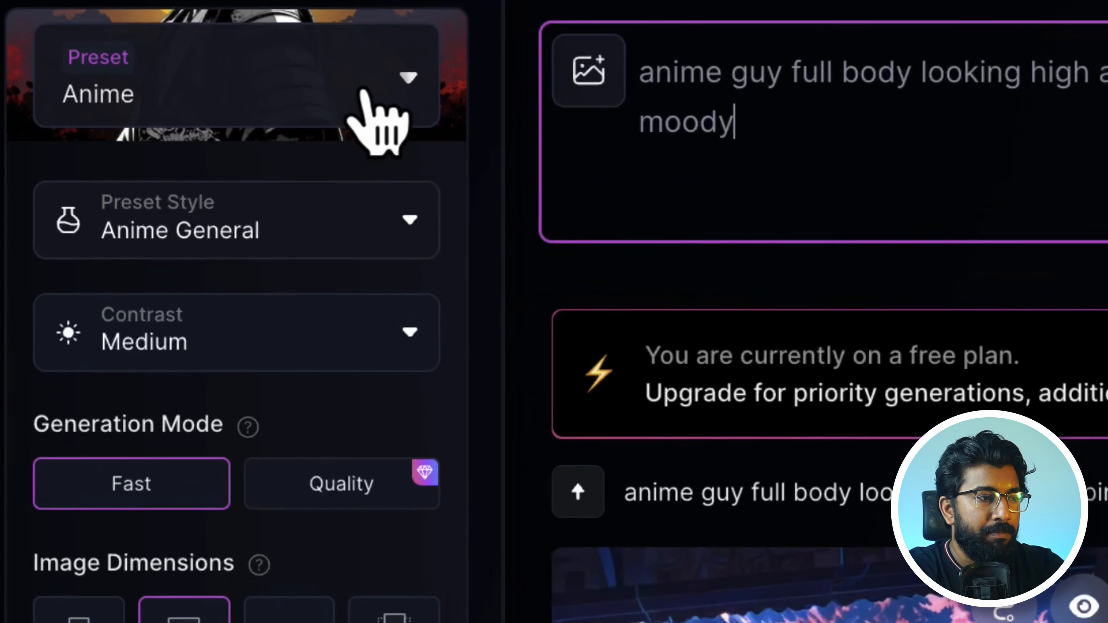
Look through the platform presets and the Anime preset styles, leaving Anime and Anime General selected.
{"action": "left_click", "coordinate": [137, 69]}
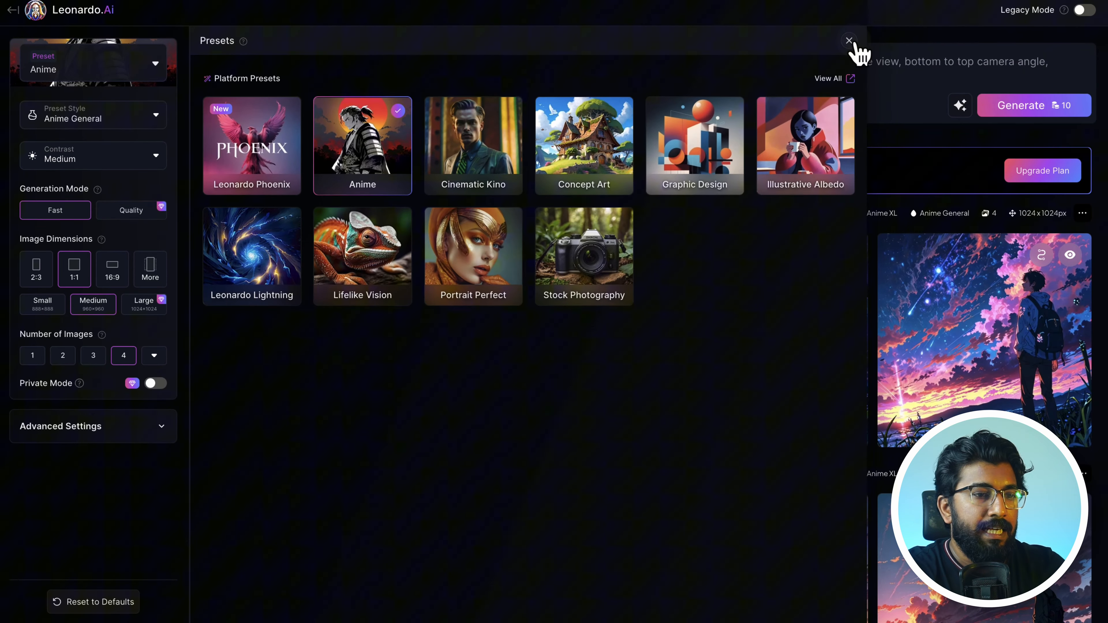
{"action": "left_click", "coordinate": [848, 40]}
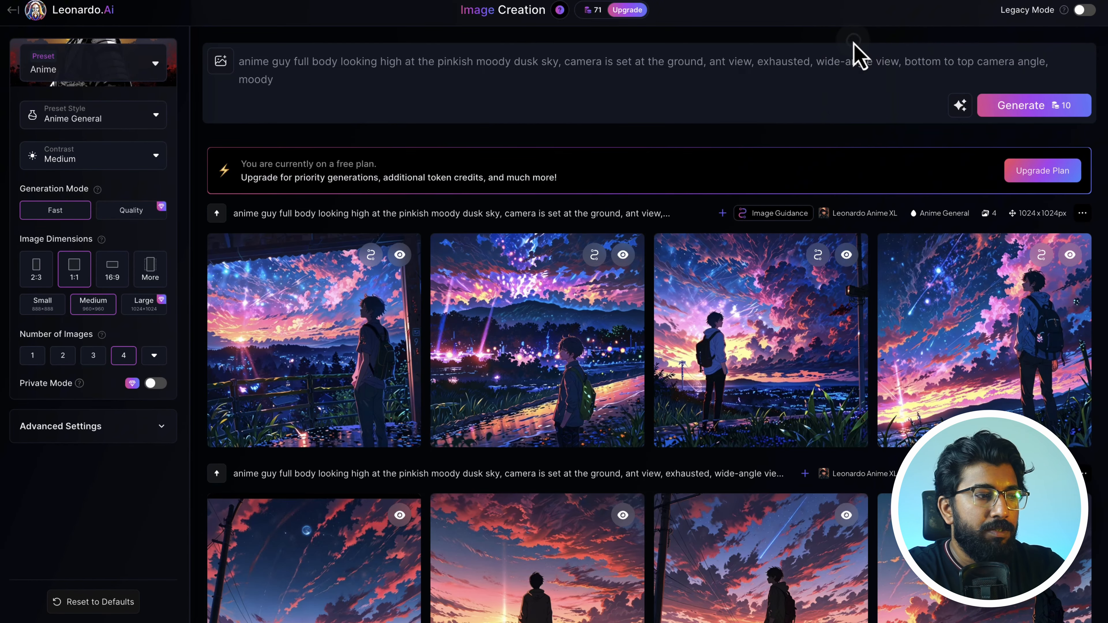
{"action": "left_click", "coordinate": [138, 117]}
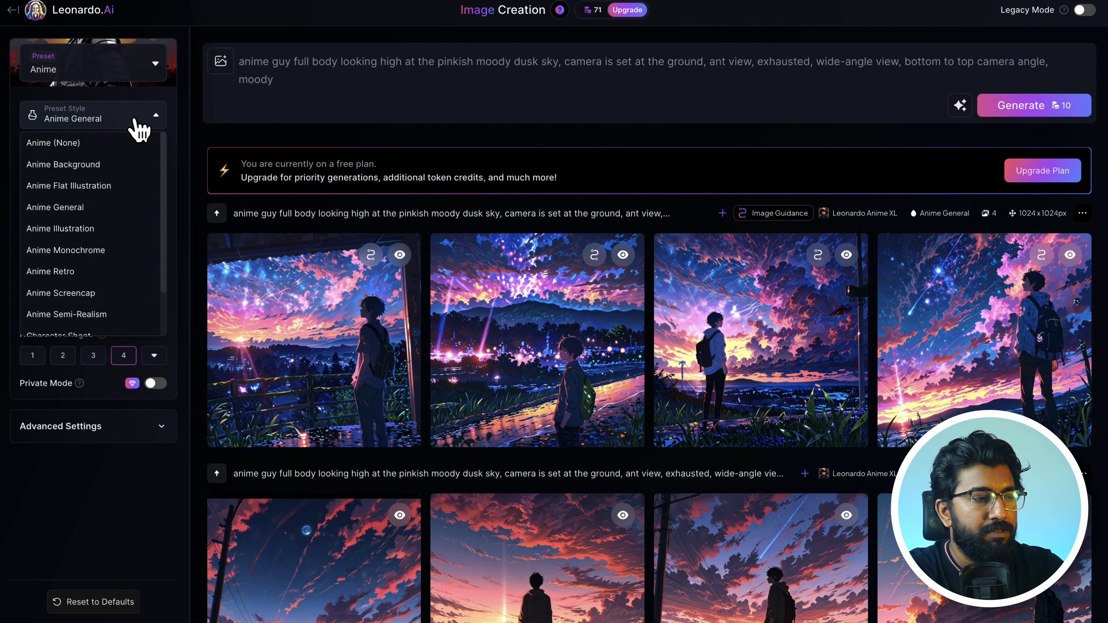
{"action": "left_click", "coordinate": [135, 119]}
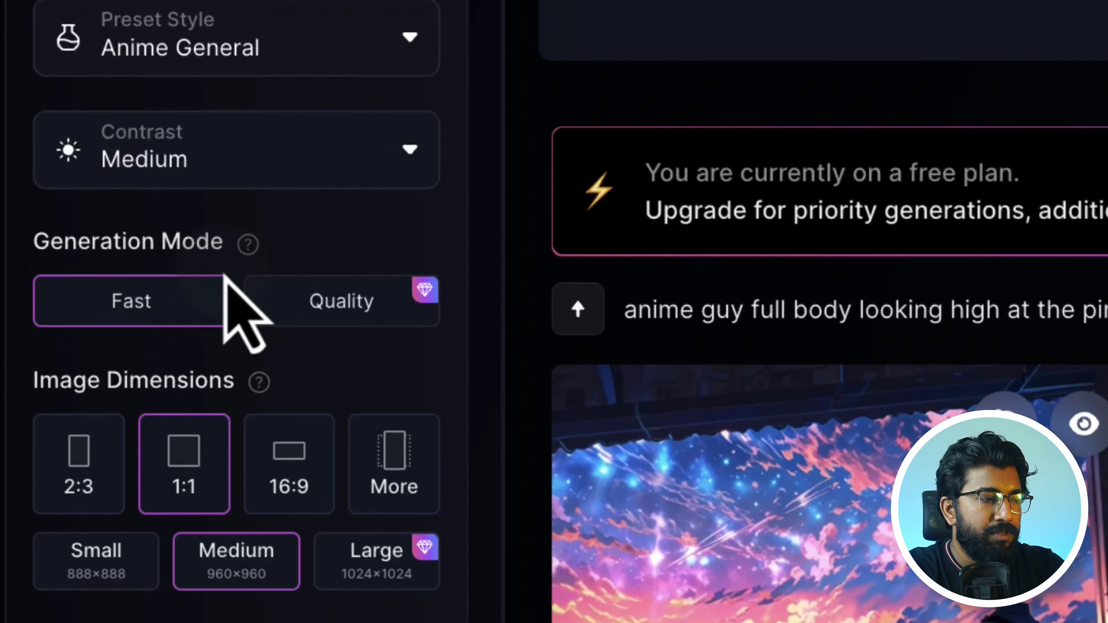
Expand the advanced settings and generate four medium 1:1 images from the prompt in Fast mode.
{"action": "mouse_move", "coordinate": [355, 327]}
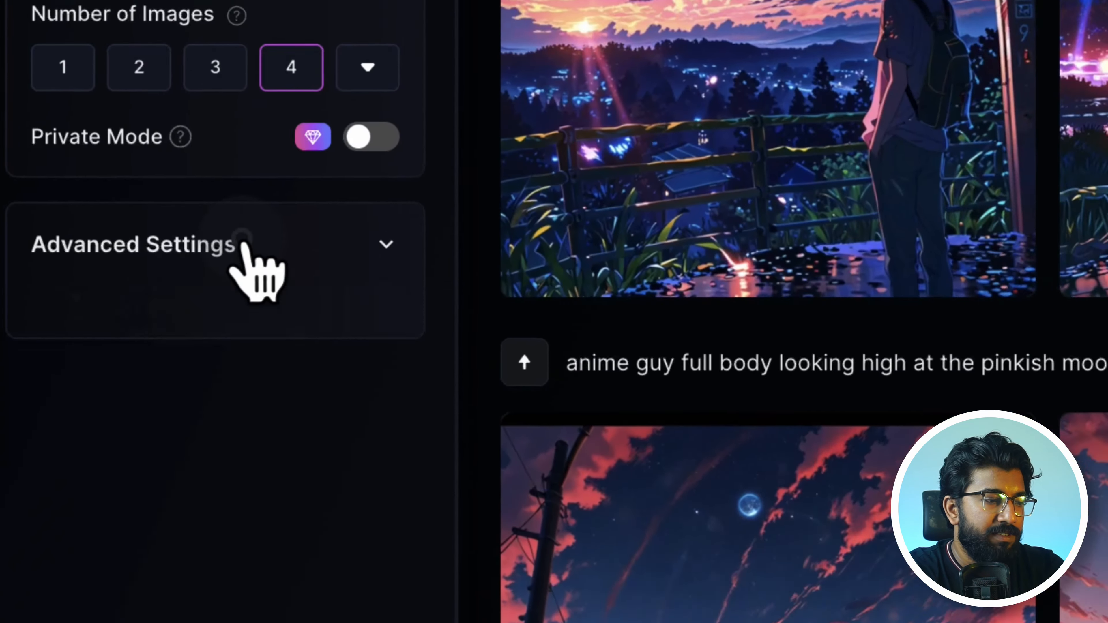
{"action": "left_click", "coordinate": [242, 242]}
{"action": "scroll", "coordinate": [251, 454], "scroll_direction": "down", "scroll_amount": 3}
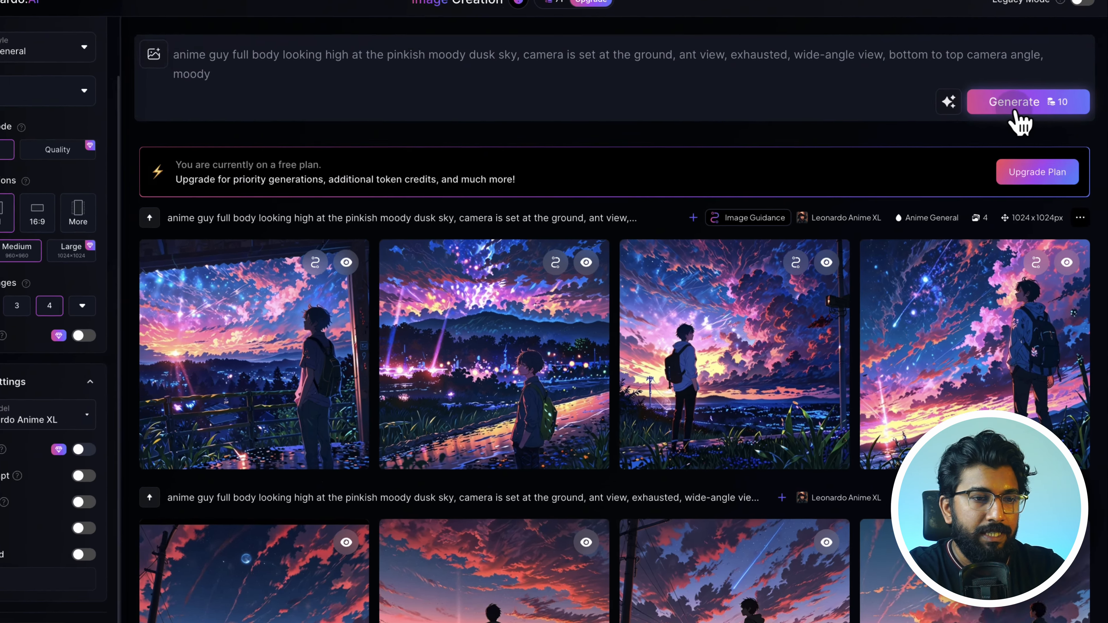
{"action": "left_click", "coordinate": [1030, 108]}
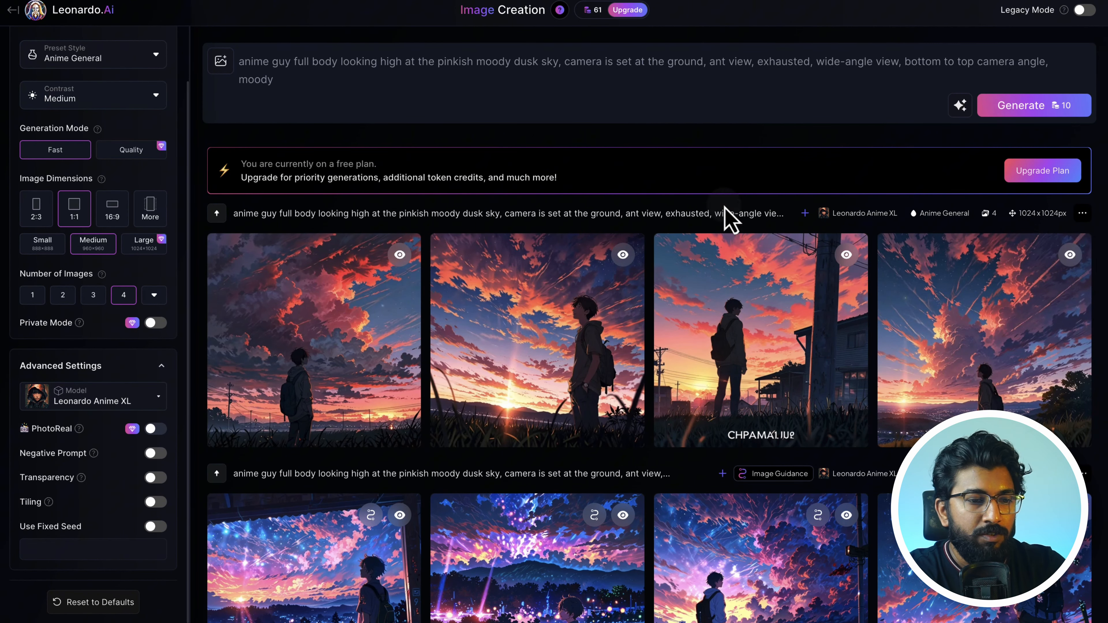
View the four newly generated dusk sky images one by one at full size and close the viewer.
{"action": "scroll", "coordinate": [685, 317], "scroll_direction": "down", "scroll_amount": 1}
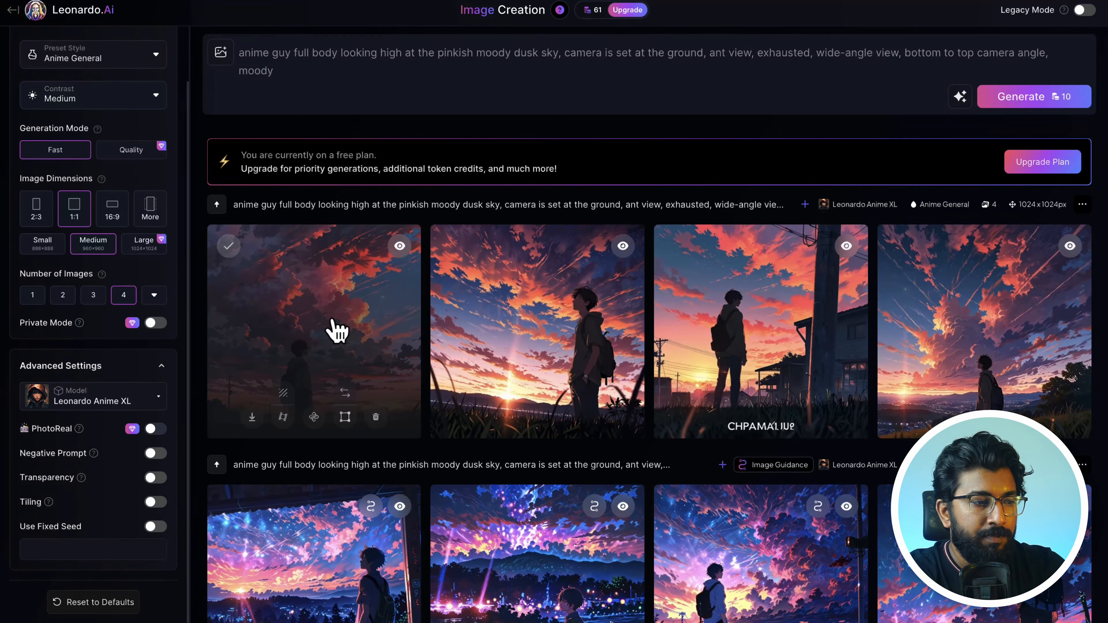
{"action": "left_click", "coordinate": [334, 325]}
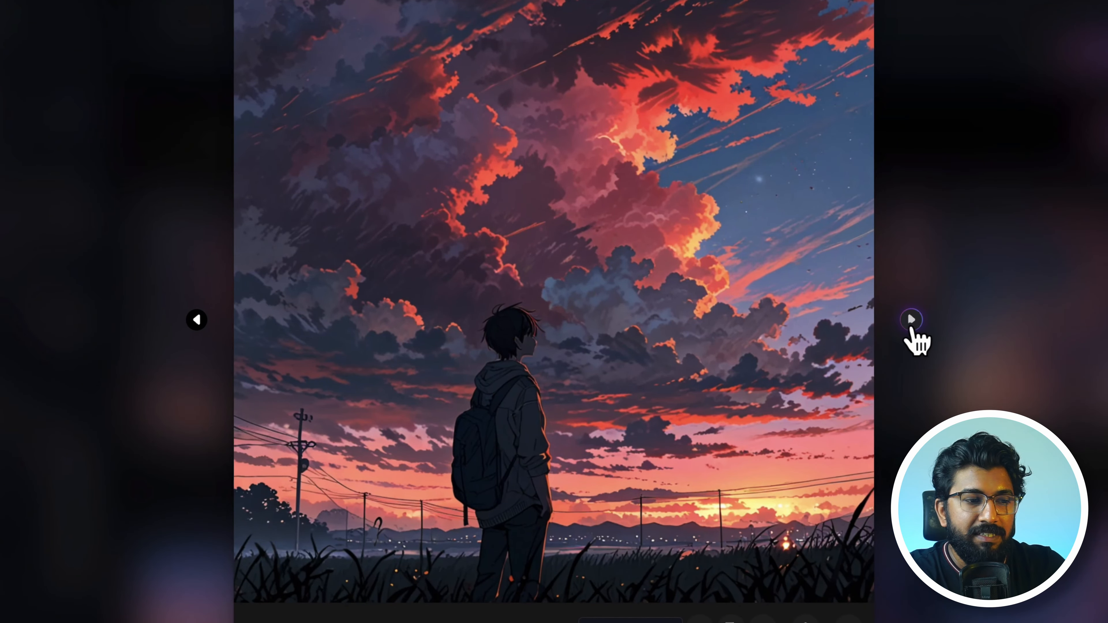
{"action": "left_click", "coordinate": [911, 320]}
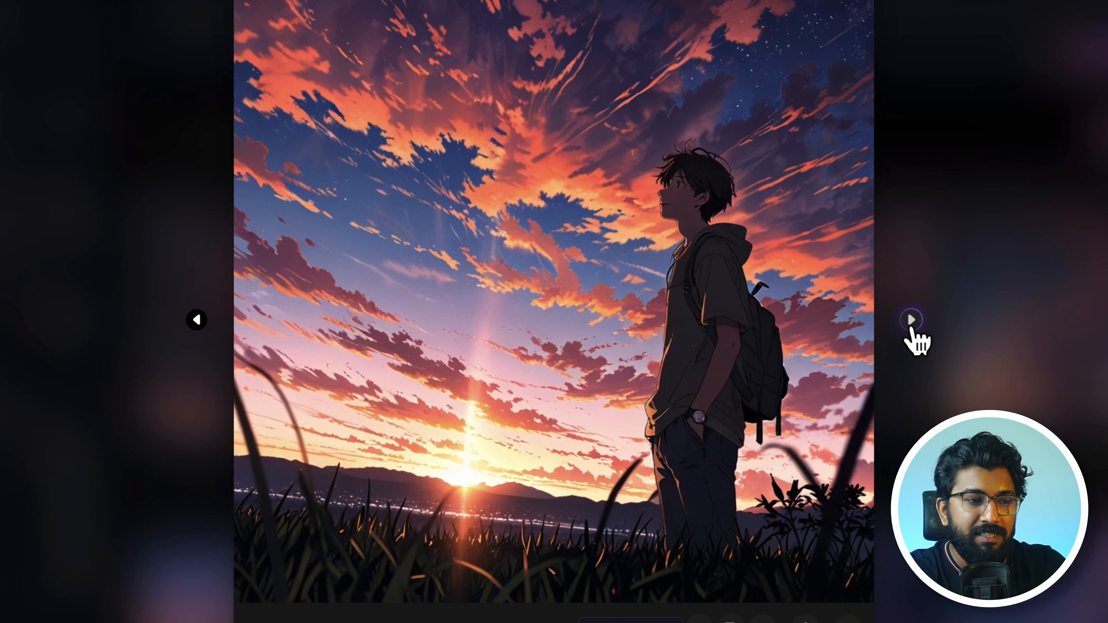
{"action": "left_click", "coordinate": [912, 321]}
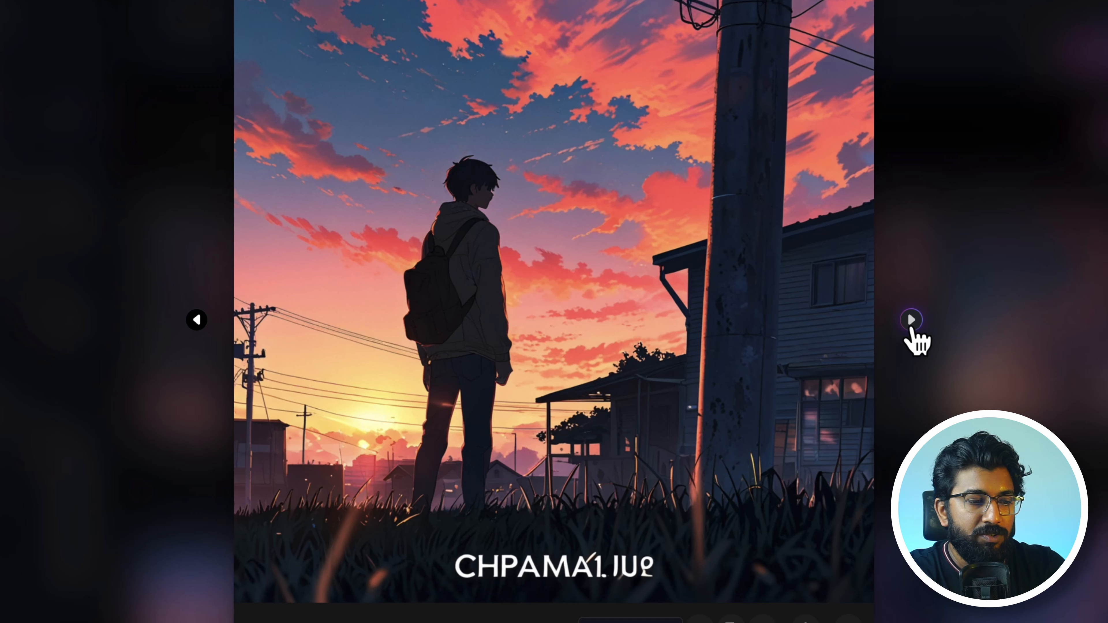
{"action": "left_click", "coordinate": [912, 320]}
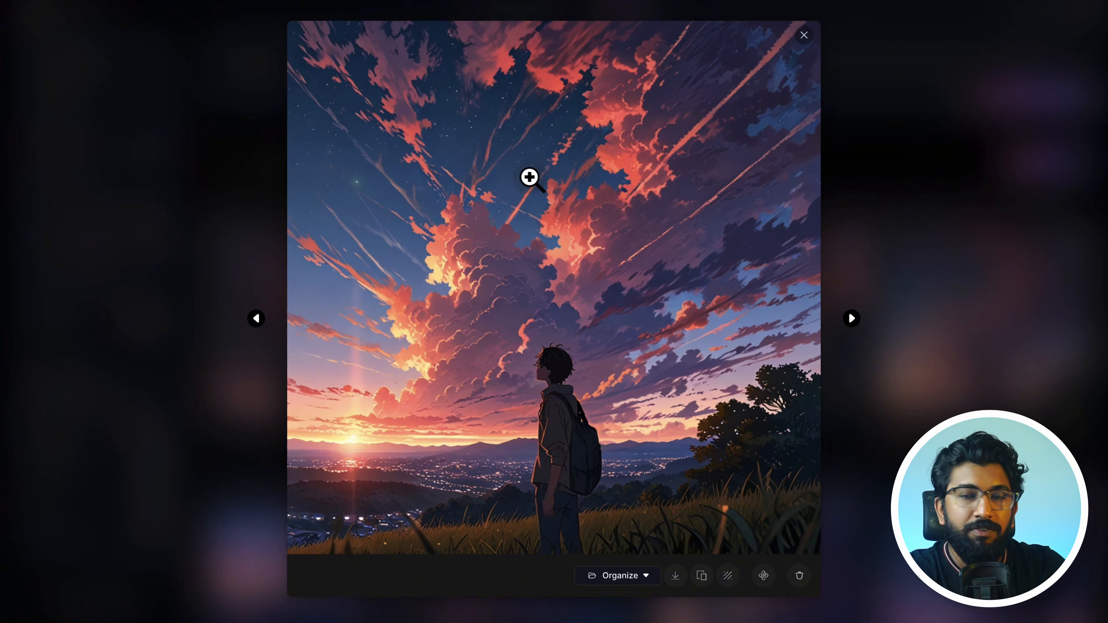
{"action": "left_click", "coordinate": [804, 35]}
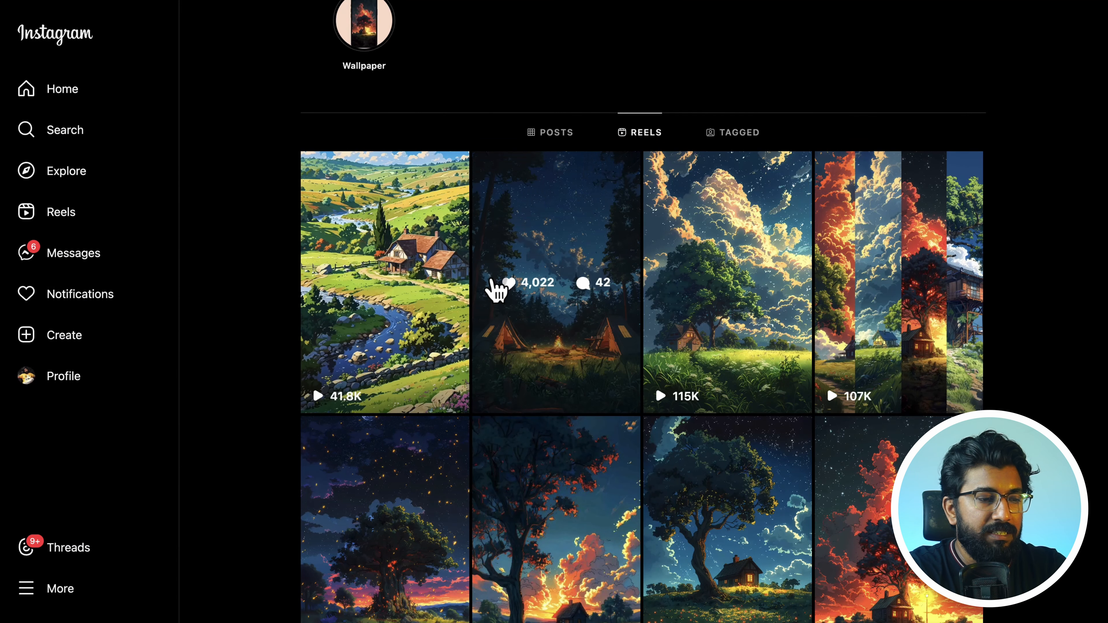
Switch to Instagram and browse the anime landscape reels on the wallpaper profile.
{"action": "scroll", "coordinate": [536, 309], "scroll_direction": "down", "scroll_amount": 2}
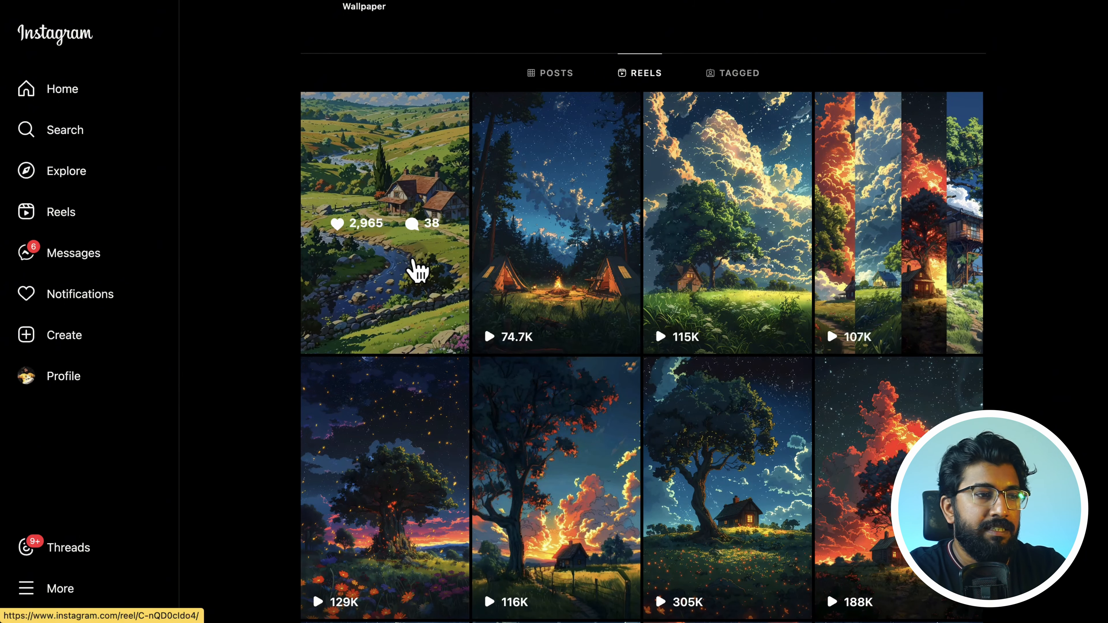
{"action": "scroll", "coordinate": [418, 270], "scroll_direction": "down", "scroll_amount": 3}
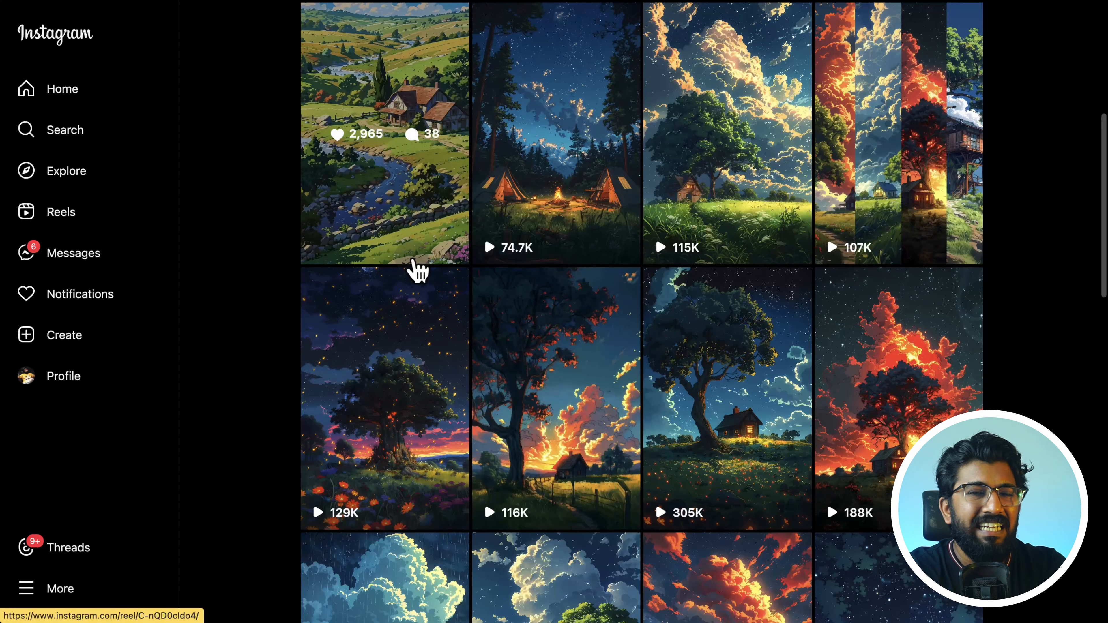
{"action": "scroll", "coordinate": [417, 271], "scroll_direction": "down", "scroll_amount": 5}
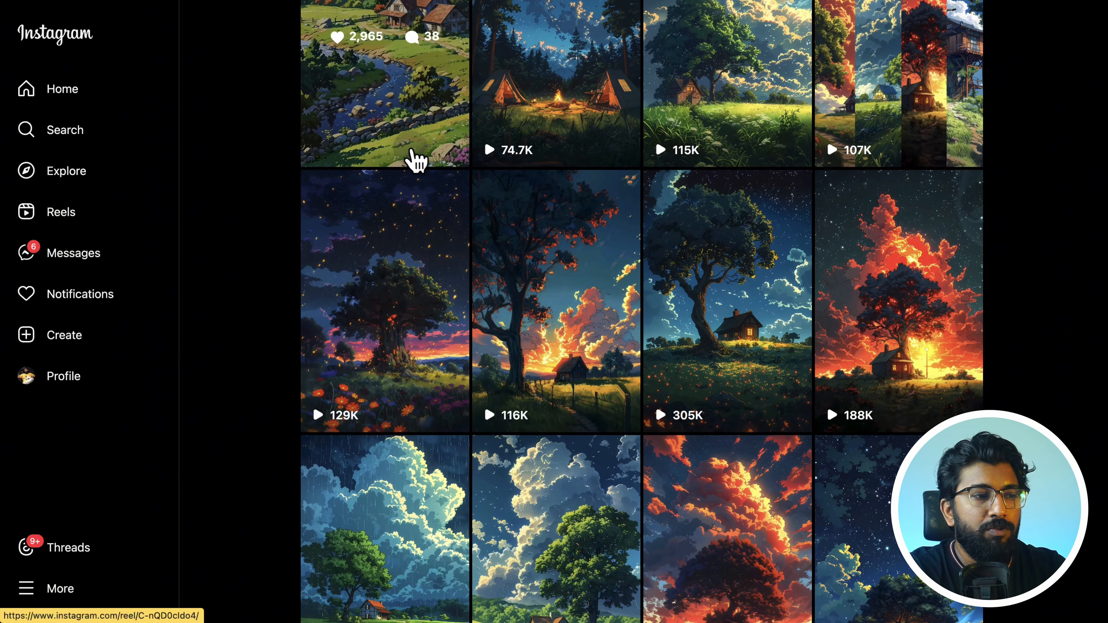
{"action": "scroll", "coordinate": [414, 160], "scroll_direction": "up", "scroll_amount": 3}
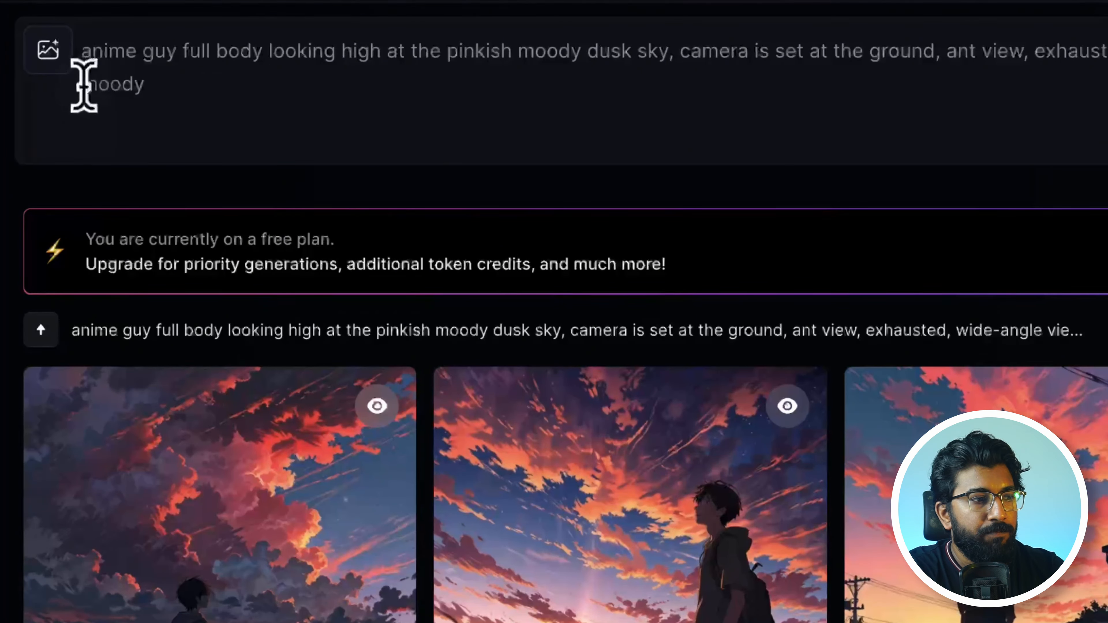
In Leonardo.Ai, add a Style Reference to the prompt using the blue-sky Default_Immerse image from the "for leonardo" folder.
{"action": "left_click", "coordinate": [52, 62]}
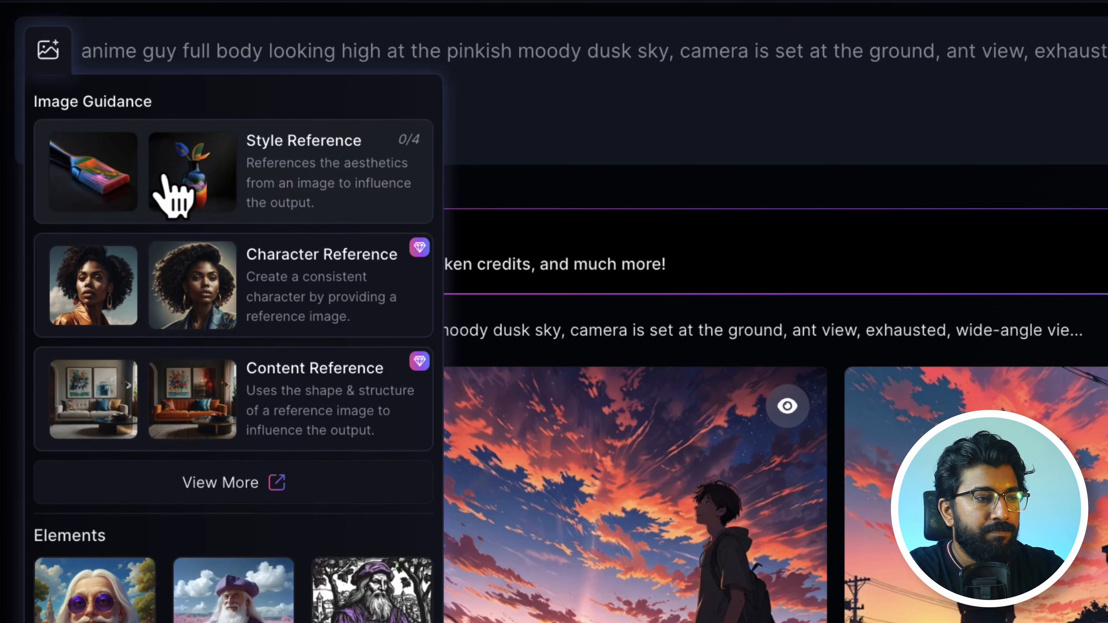
{"action": "left_click", "coordinate": [179, 196]}
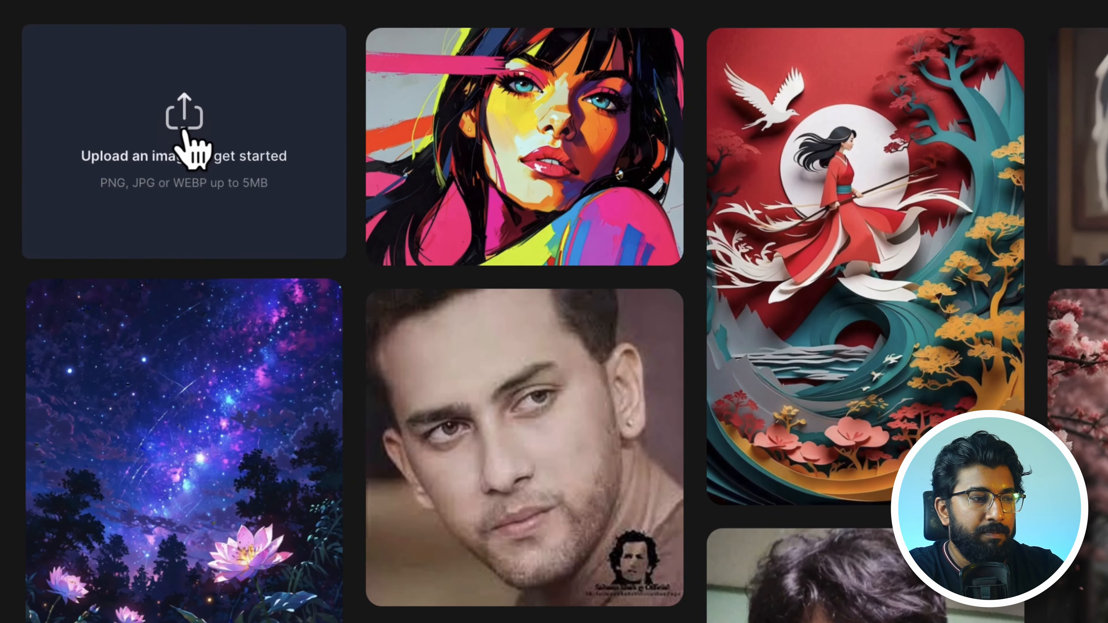
{"action": "left_click", "coordinate": [182, 144]}
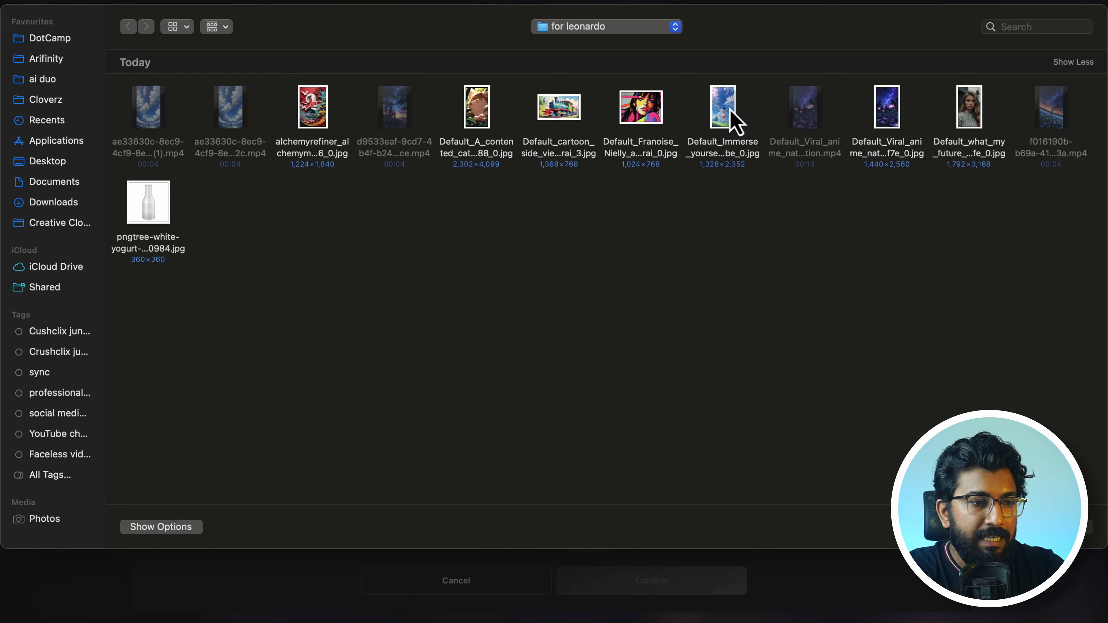
{"action": "left_click", "coordinate": [725, 119]}
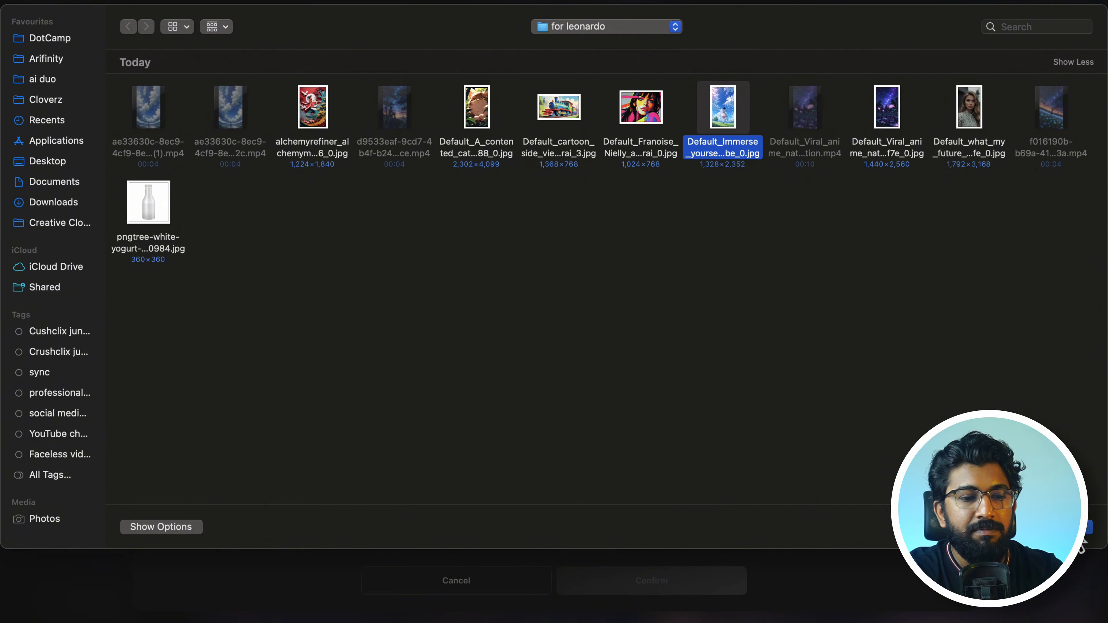
{"action": "left_click", "coordinate": [1081, 527]}
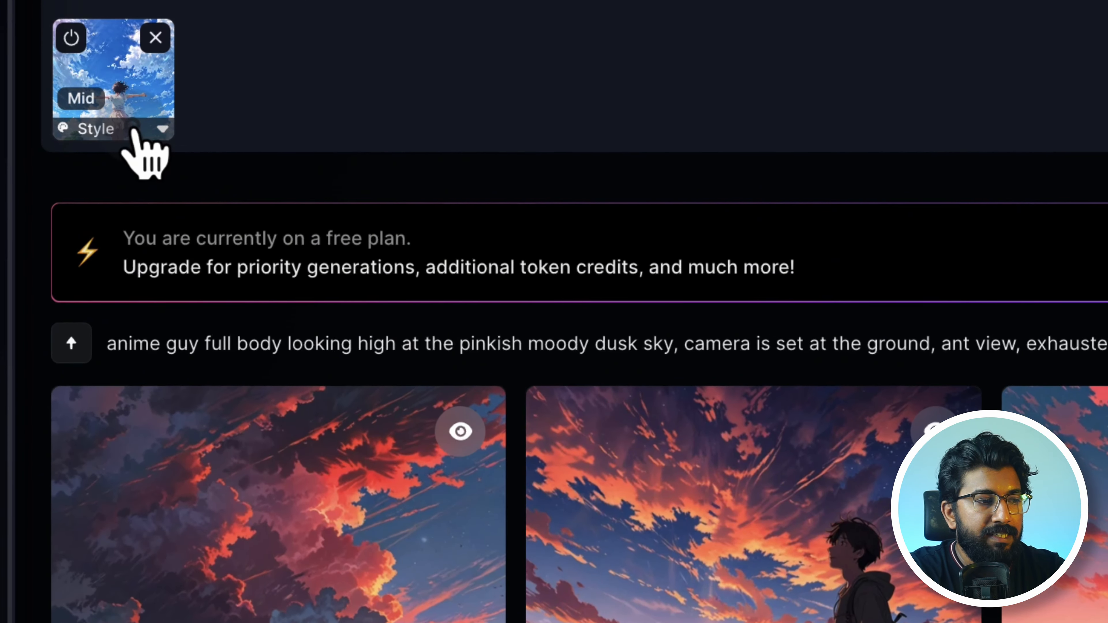
Keep the style reference strength at Mid and generate a new set of four images with it.
{"action": "left_click", "coordinate": [245, 145]}
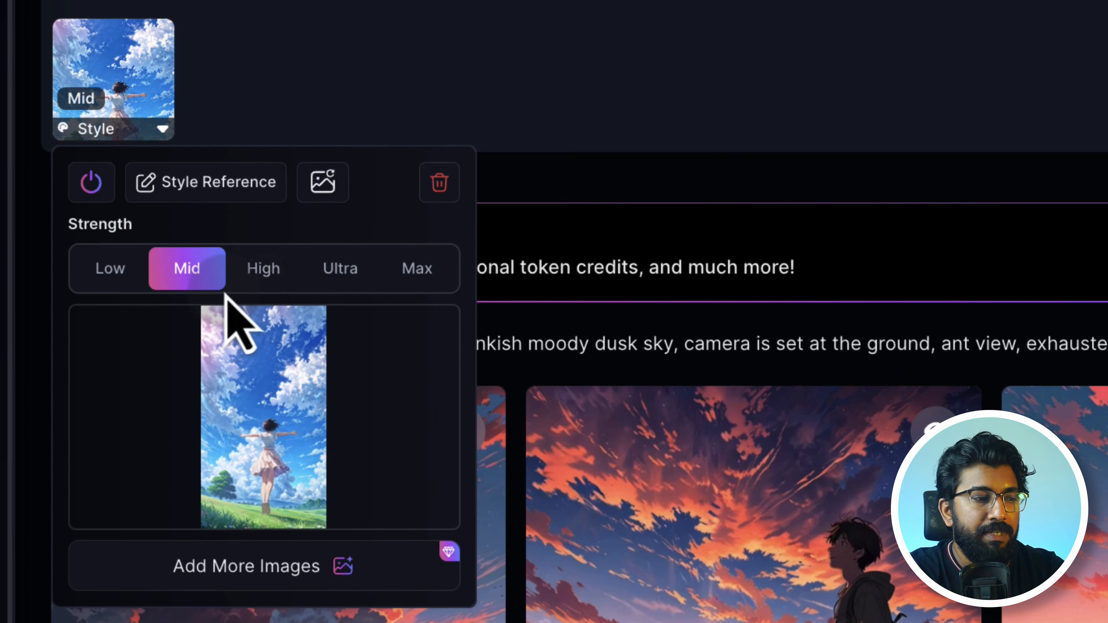
{"action": "left_click", "coordinate": [216, 282]}
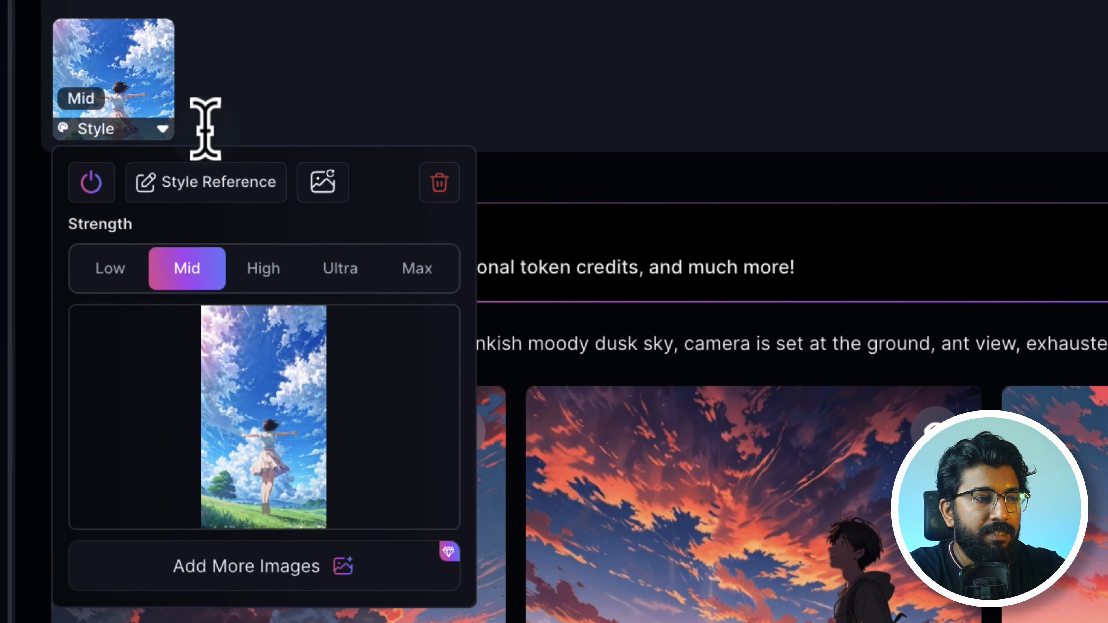
{"action": "mouse_move", "coordinate": [247, 408]}
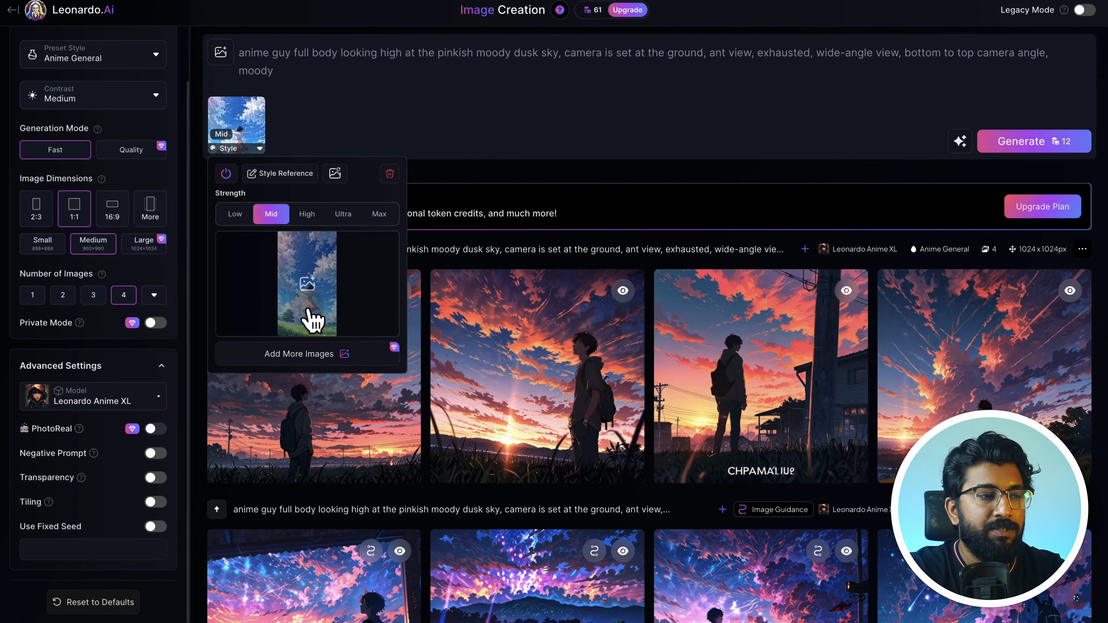
{"action": "left_click", "coordinate": [1036, 145]}
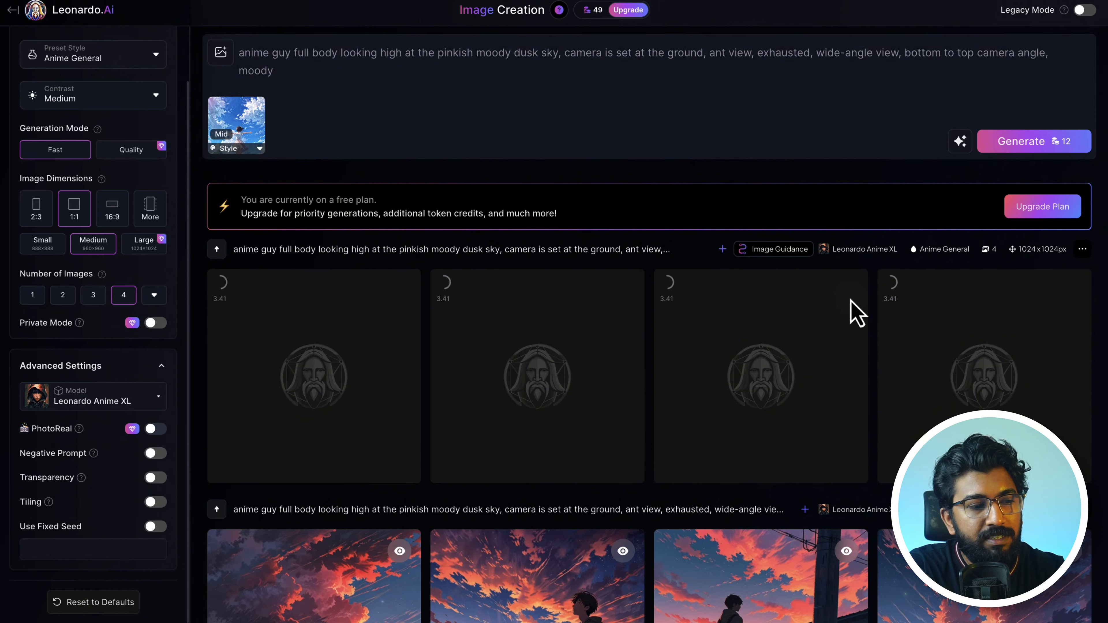
Compare the style-referenced images with the earlier generations and page through them at full size.
{"action": "scroll", "coordinate": [853, 310], "scroll_direction": "down", "scroll_amount": 8}
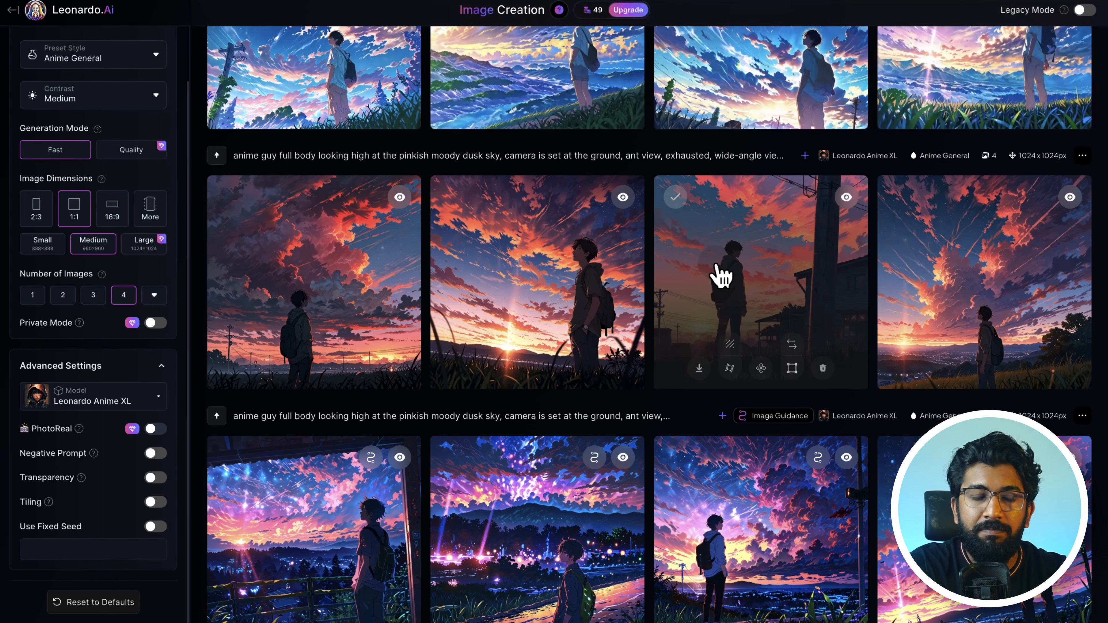
{"action": "scroll", "coordinate": [719, 275], "scroll_direction": "up", "scroll_amount": 7}
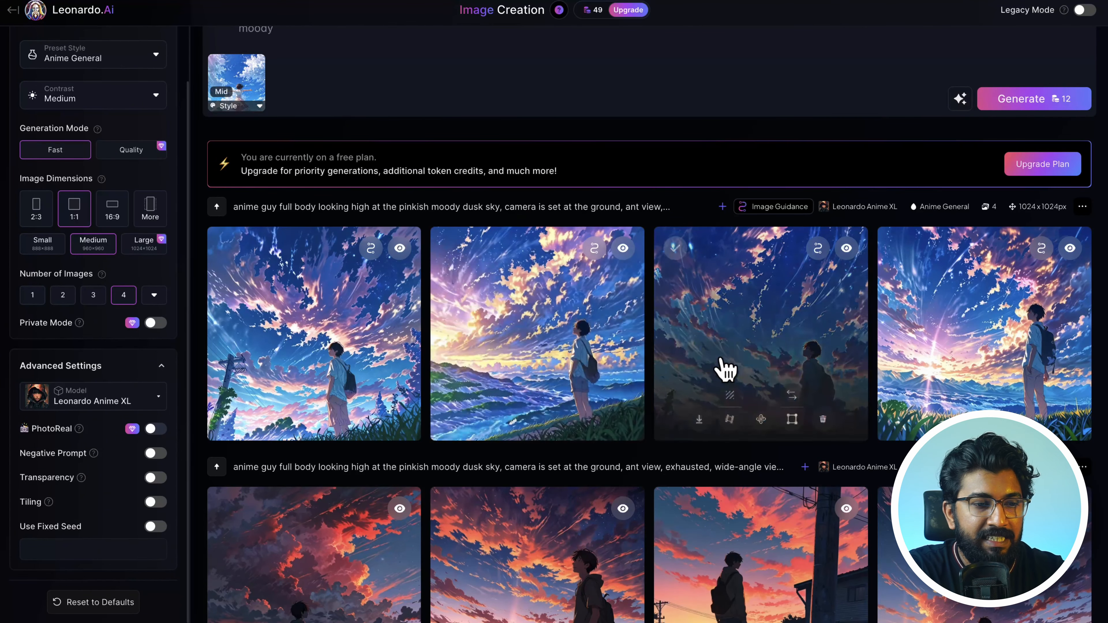
{"action": "left_click", "coordinate": [294, 307]}
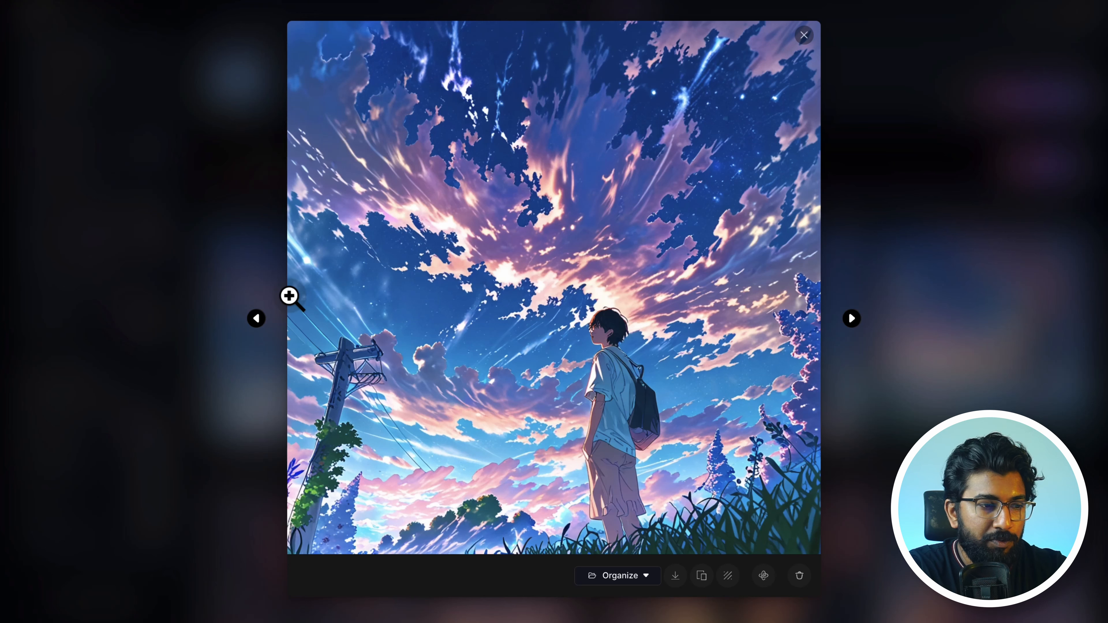
{"action": "key", "text": "Left"}
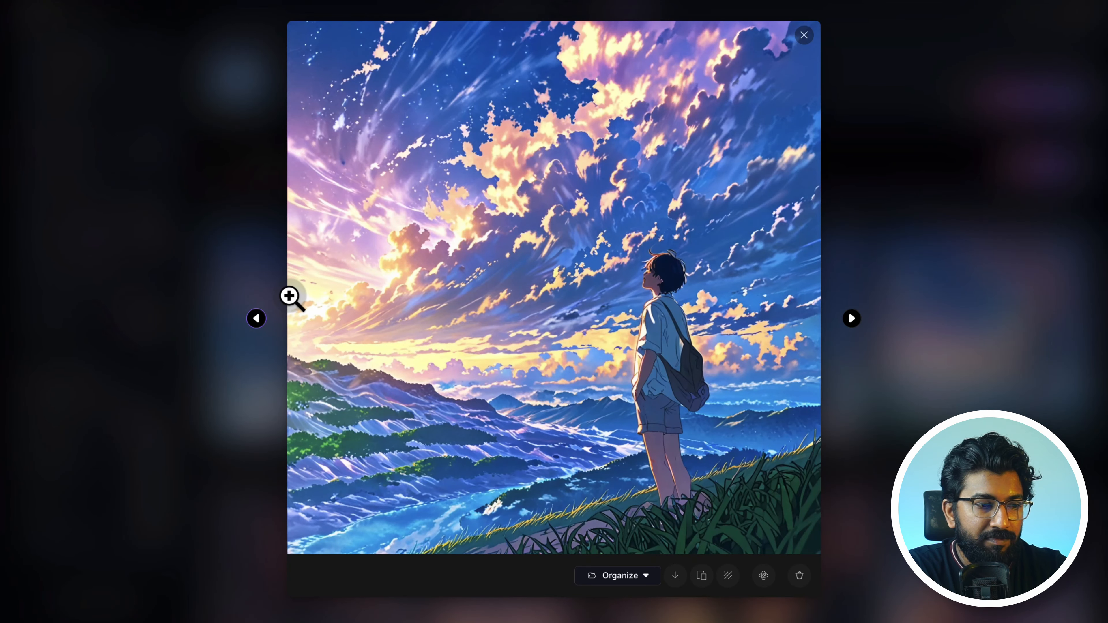
{"action": "key", "text": "Left"}
{"action": "key", "text": "Left"}
{"action": "key", "text": "Left"}
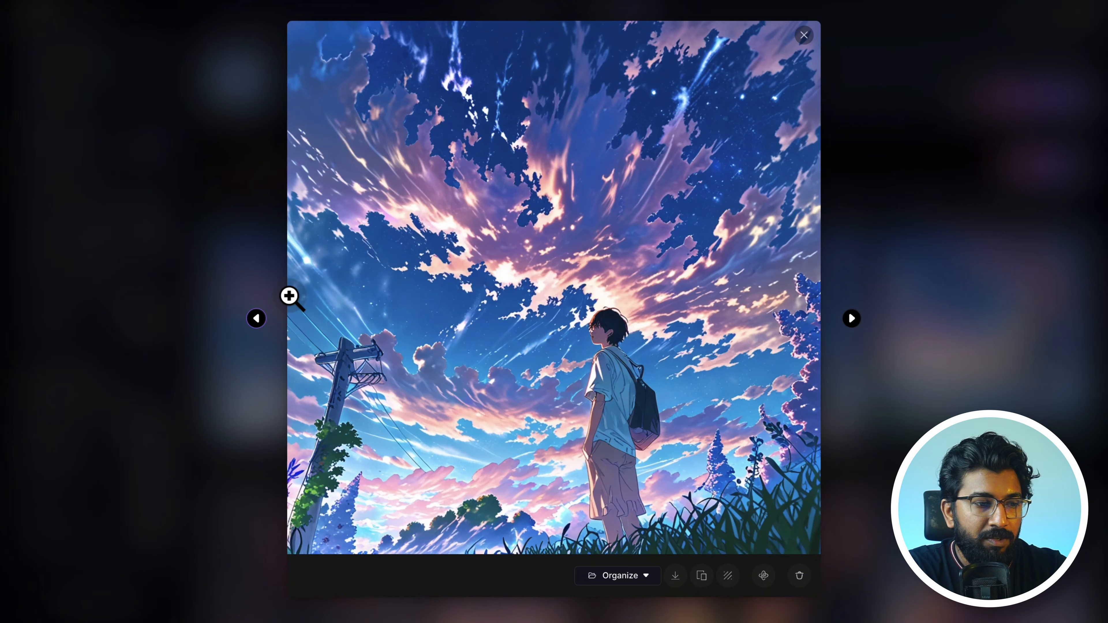
Open the fourth red dusk-sky image of the earlier generation at full size, download it and close the preview.
{"action": "key", "text": "Escape"}
{"action": "scroll", "coordinate": [611, 132], "scroll_direction": "up", "scroll_amount": 1}
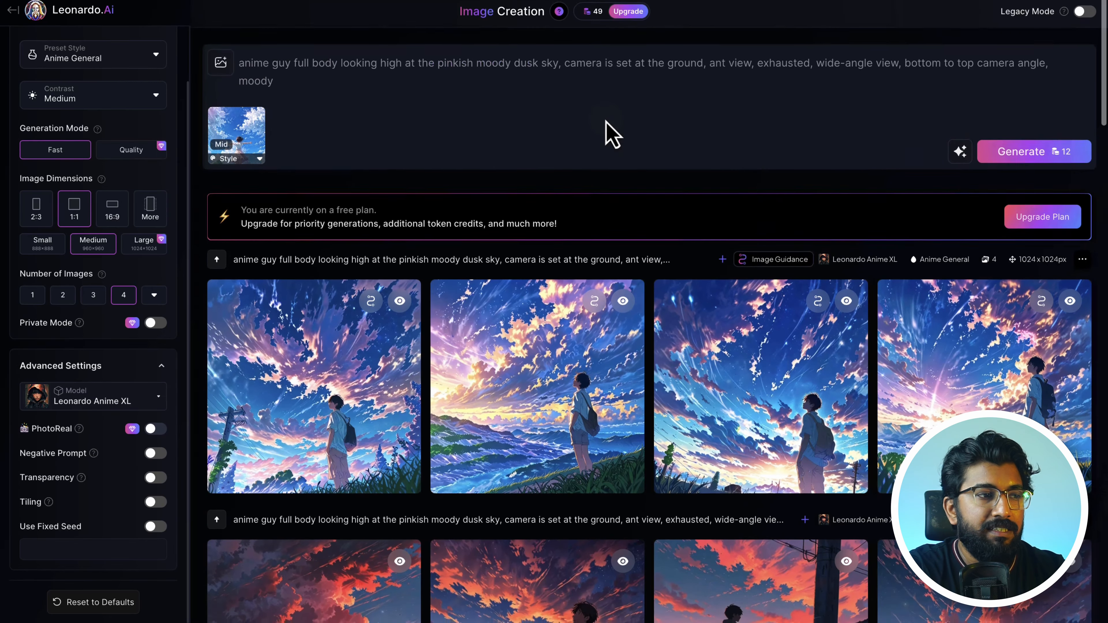
{"action": "scroll", "coordinate": [582, 366], "scroll_direction": "down", "scroll_amount": 6}
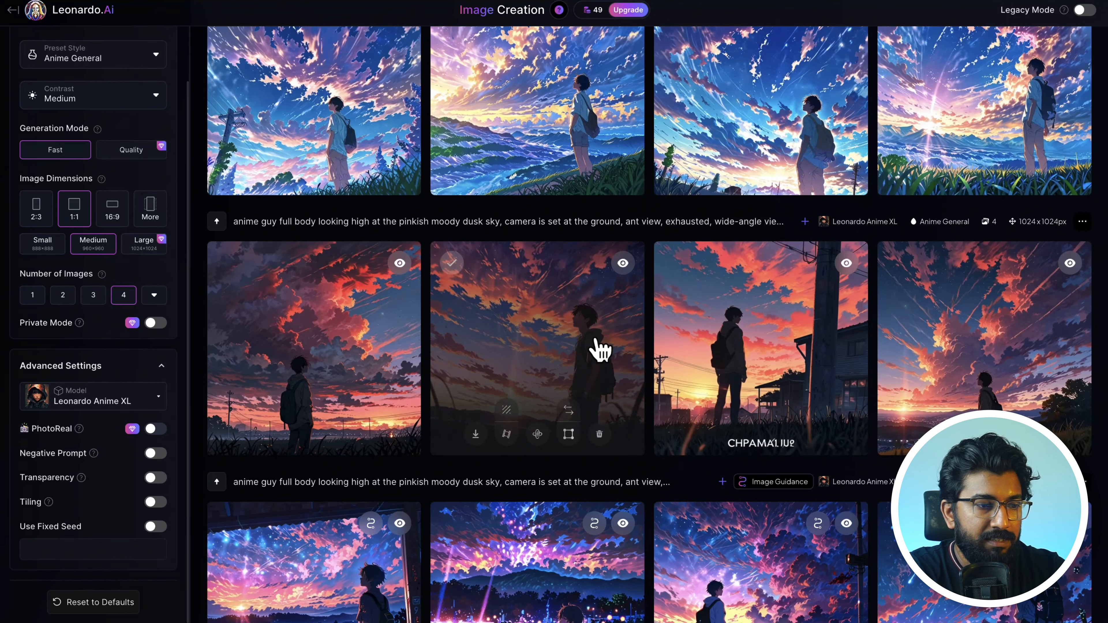
{"action": "scroll", "coordinate": [596, 347], "scroll_direction": "down", "scroll_amount": 1}
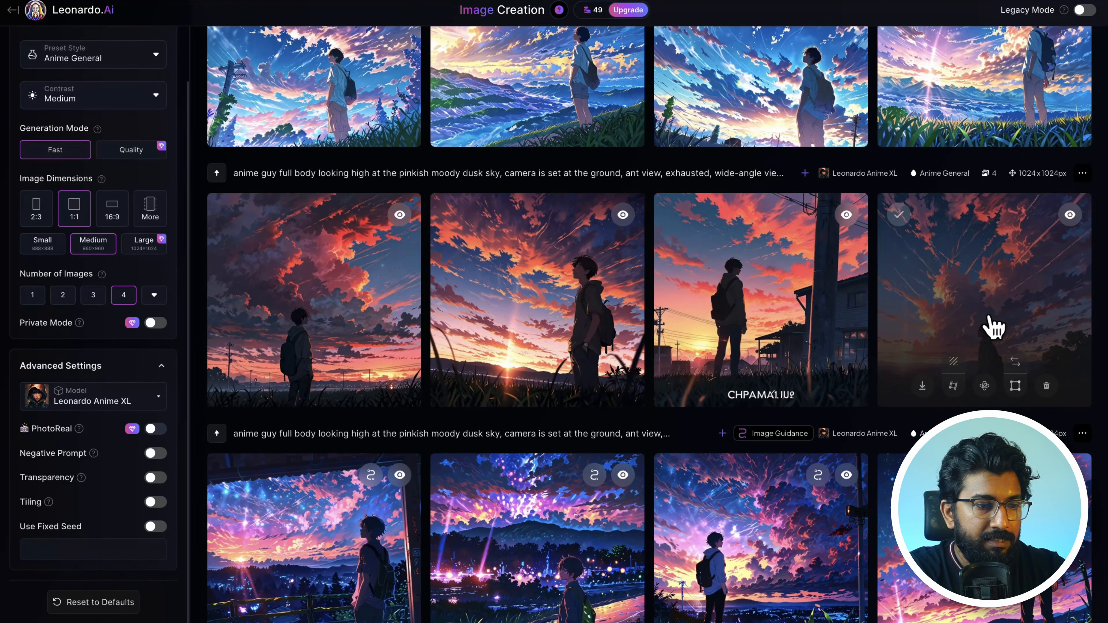
{"action": "left_click", "coordinate": [993, 327]}
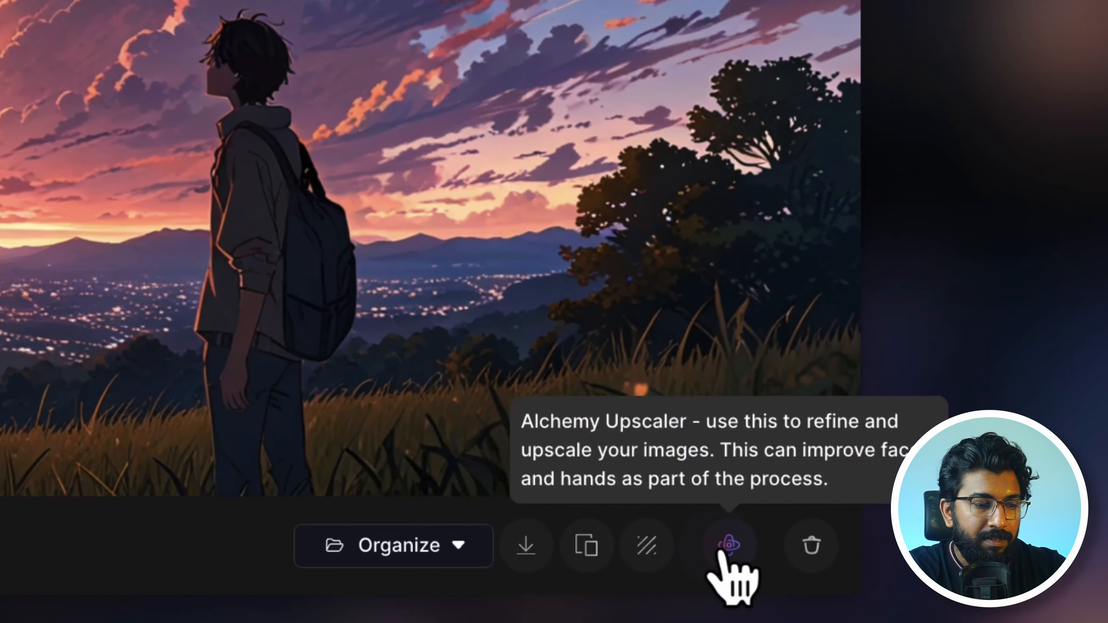
{"action": "left_click", "coordinate": [532, 546]}
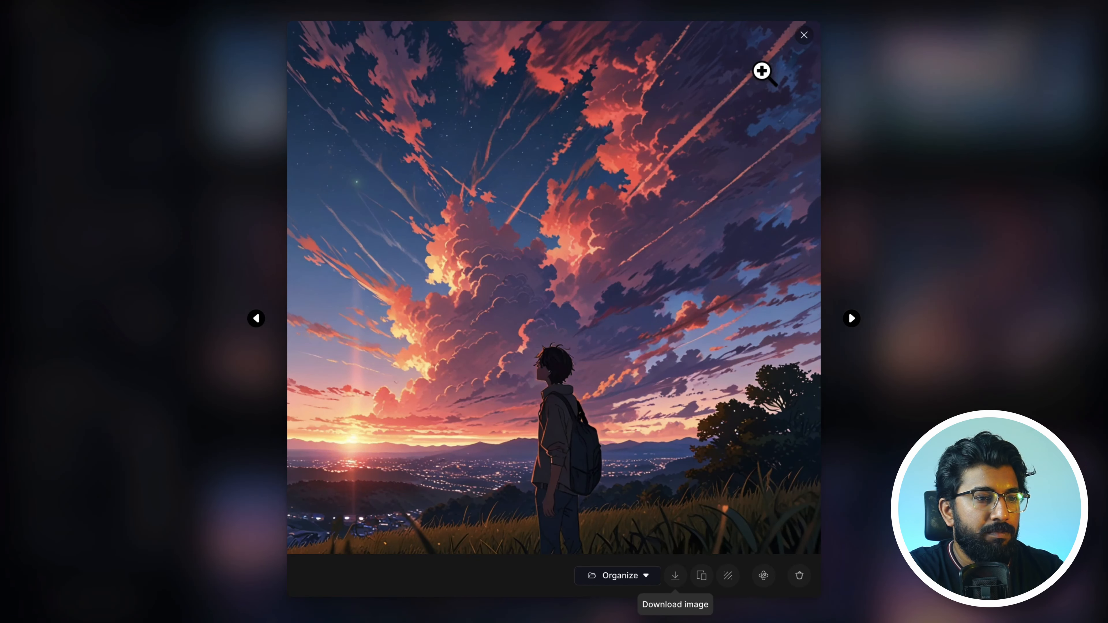
{"action": "left_click", "coordinate": [803, 35]}
Go to the Leonardo.Ai home page and look through the Community Creations gallery.
{"action": "scroll", "coordinate": [481, 126], "scroll_direction": "up", "scroll_amount": 10}
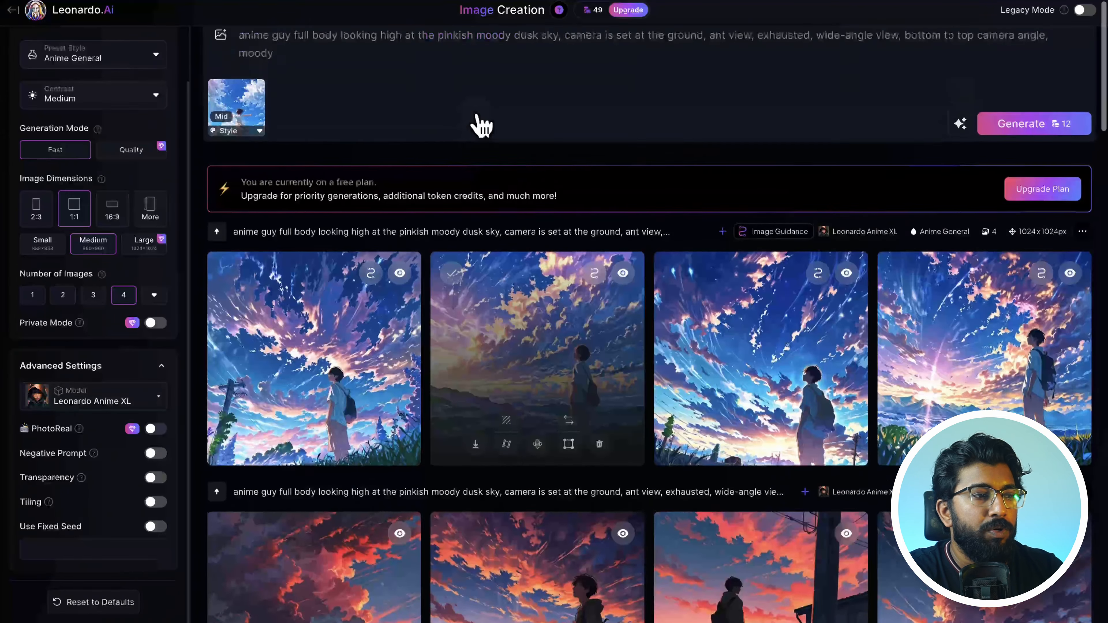
{"action": "left_click", "coordinate": [81, 14]}
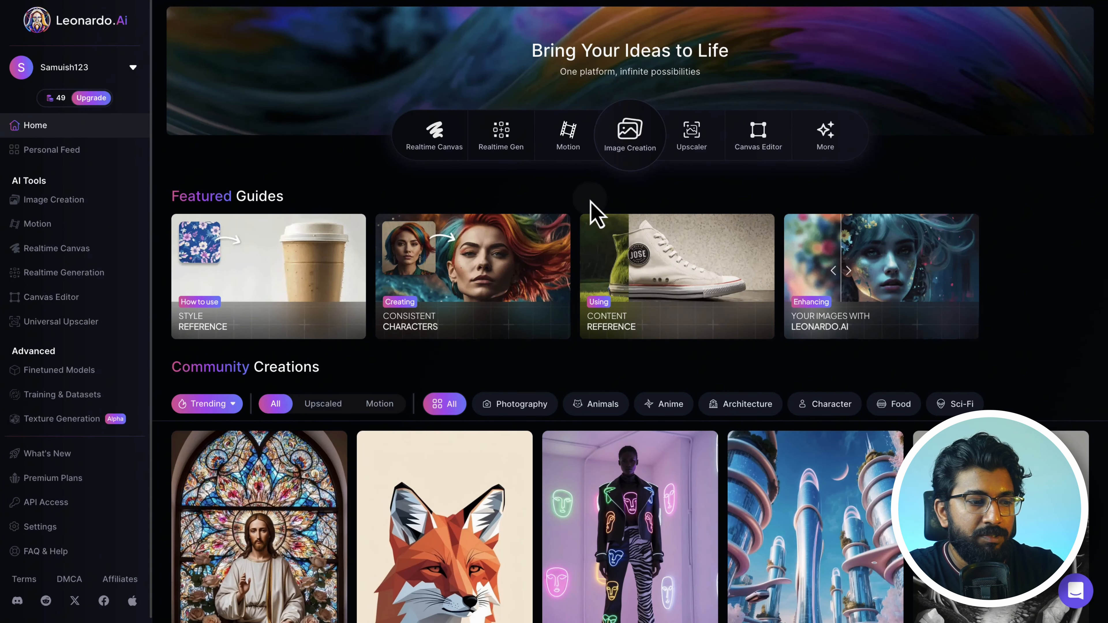
{"action": "scroll", "coordinate": [595, 214], "scroll_direction": "down", "scroll_amount": 3}
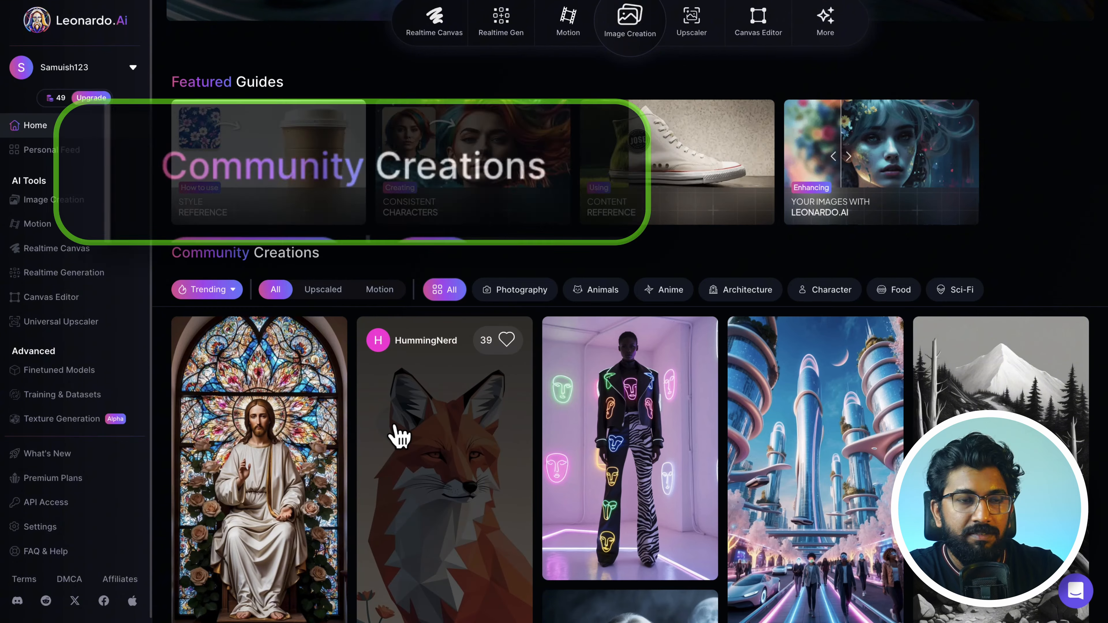
{"action": "scroll", "coordinate": [398, 435], "scroll_direction": "down", "scroll_amount": 3}
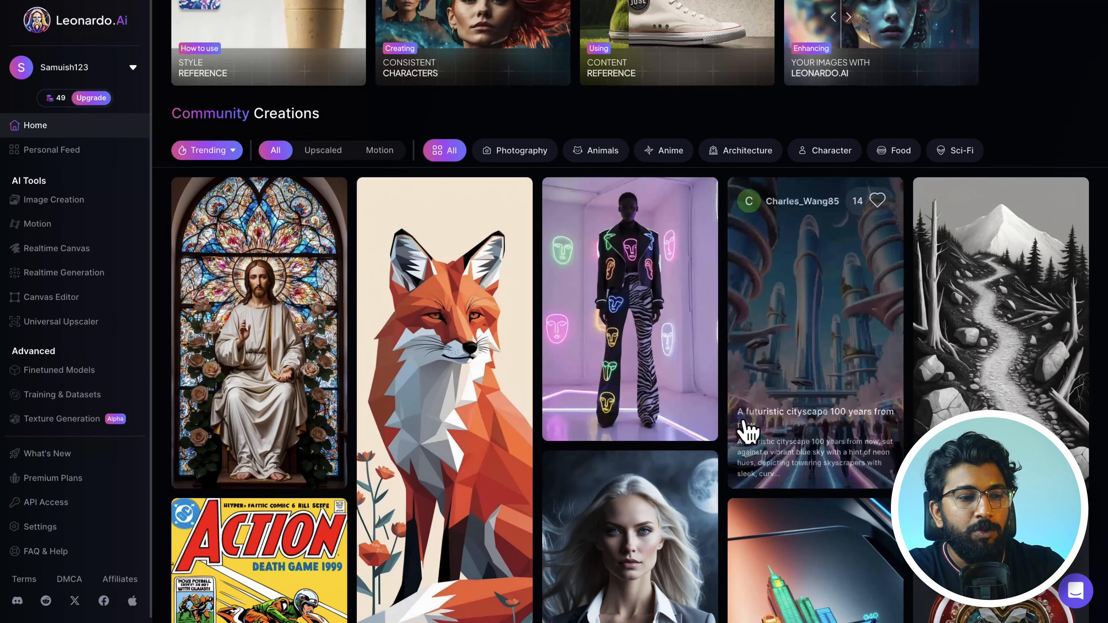
{"action": "scroll", "coordinate": [616, 455], "scroll_direction": "down", "scroll_amount": 3}
{"action": "scroll", "coordinate": [617, 455], "scroll_direction": "up", "scroll_amount": 3}
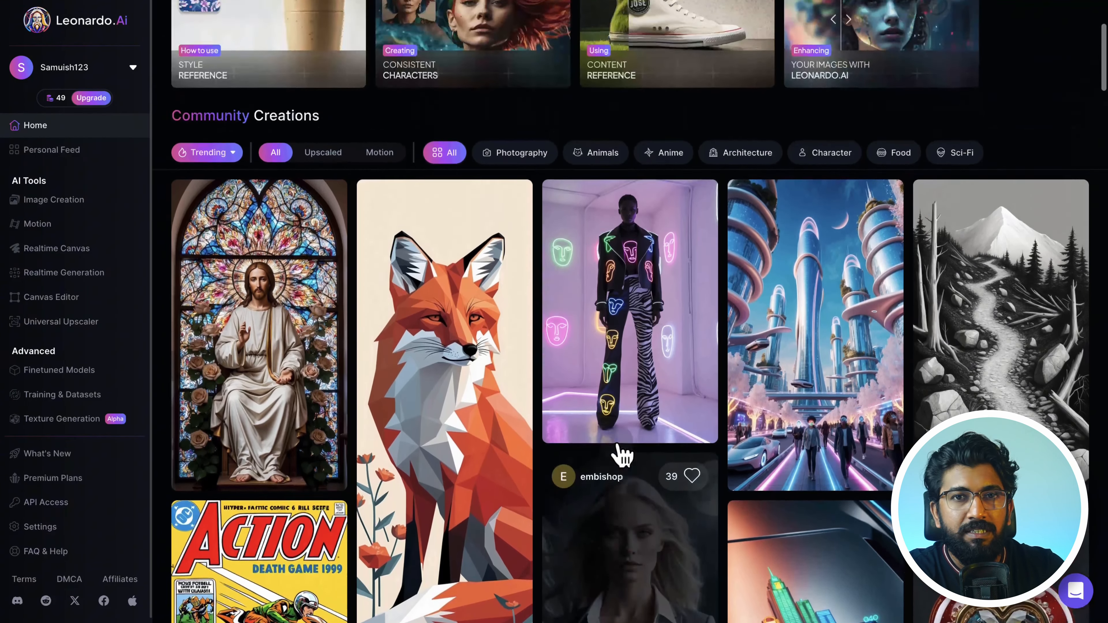
{"action": "scroll", "coordinate": [621, 452], "scroll_direction": "up", "scroll_amount": 3}
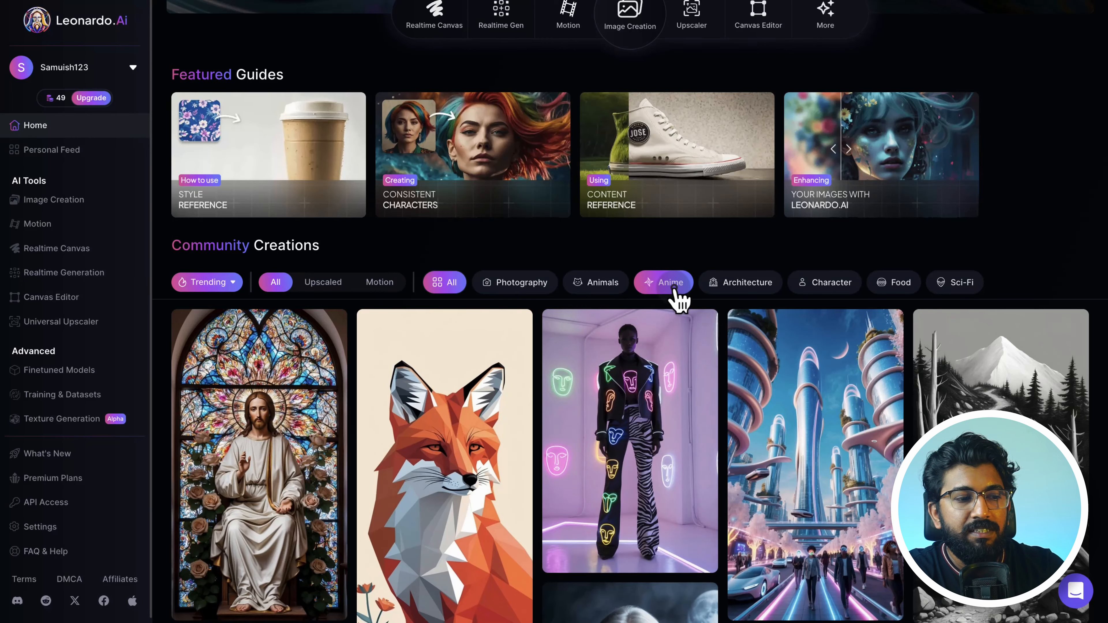
Filter the Community Creations by Anime and open the details of the black-cat "Viral anime nature wallpaper in 4K quality" image.
{"action": "left_click", "coordinate": [674, 295]}
{"action": "scroll", "coordinate": [601, 384], "scroll_direction": "down", "scroll_amount": 3}
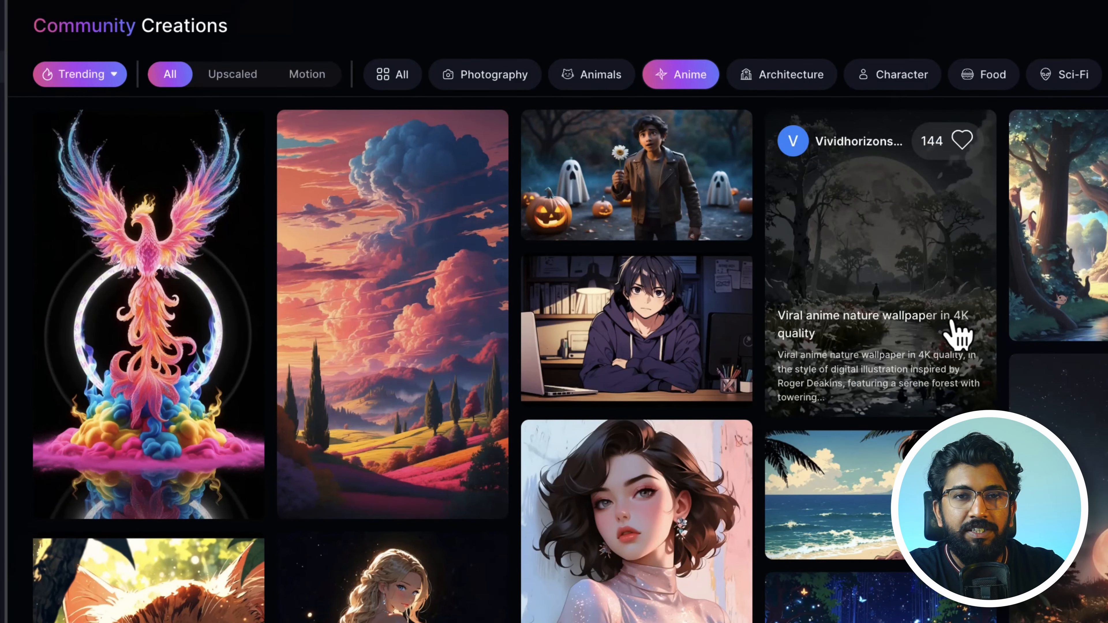
{"action": "scroll", "coordinate": [520, 526], "scroll_direction": "down", "scroll_amount": 5}
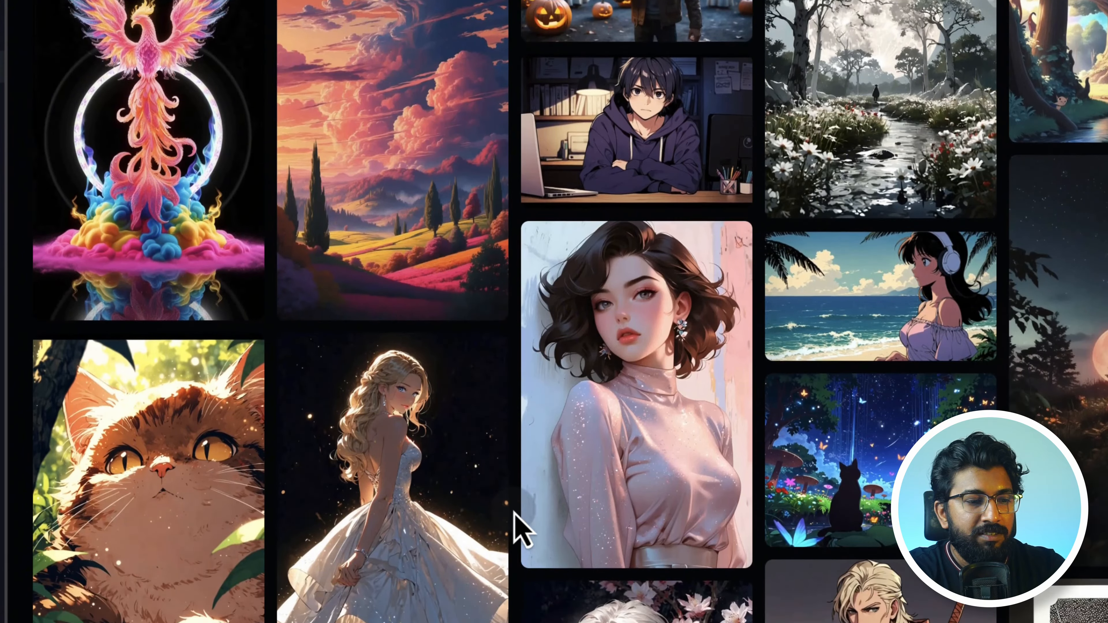
{"action": "scroll", "coordinate": [520, 527], "scroll_direction": "down", "scroll_amount": 2}
{"action": "scroll", "coordinate": [519, 527], "scroll_direction": "down", "scroll_amount": 2}
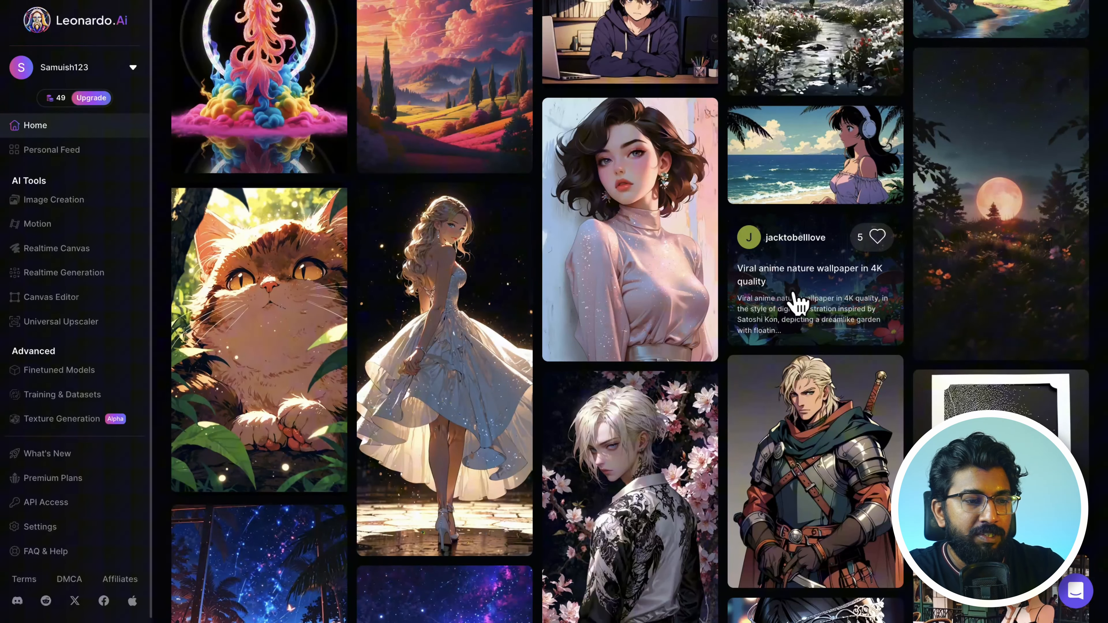
{"action": "left_click", "coordinate": [797, 301]}
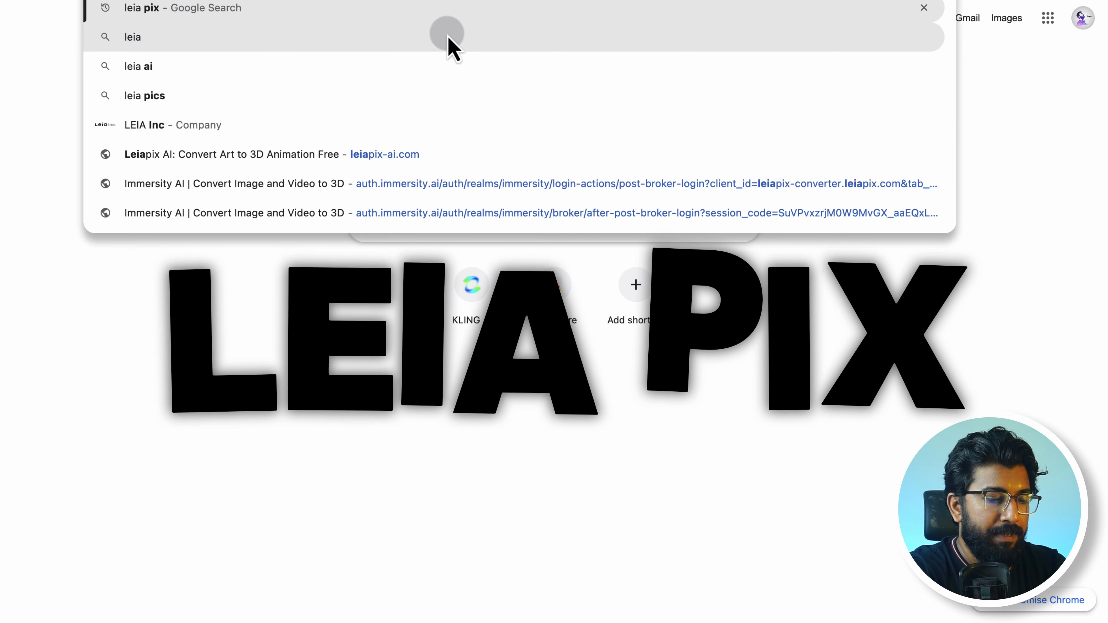
Search Google for "leia pix".
{"action": "type", "text": "pix"}
{"action": "key", "text": "Return"}
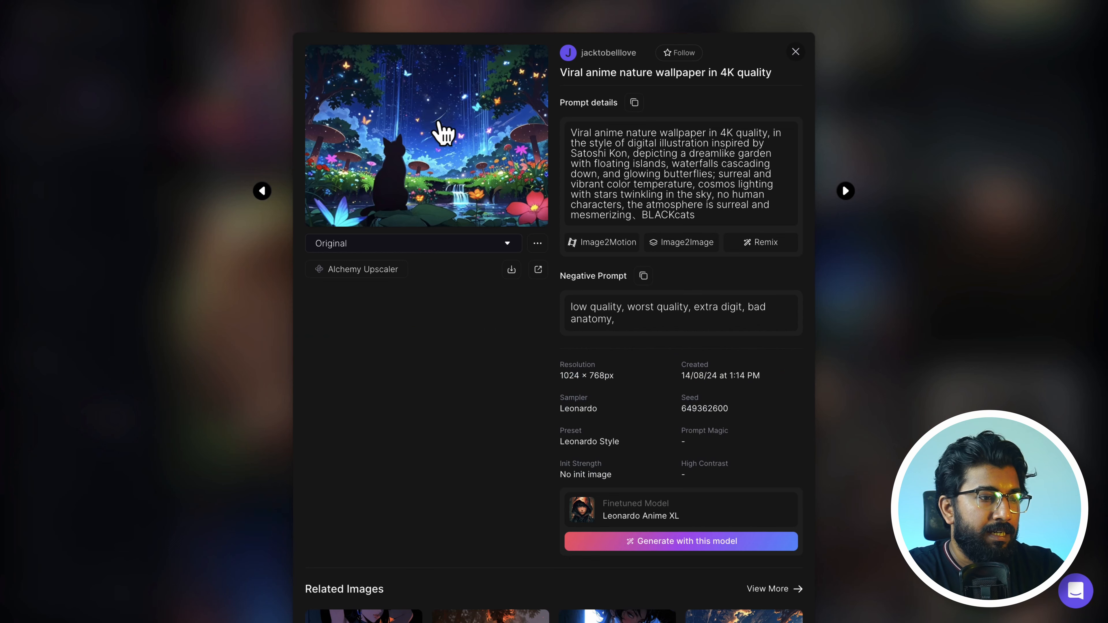
Close the black-cat image details and return to the generated images on the Image Creation page.
{"action": "left_click", "coordinate": [795, 51]}
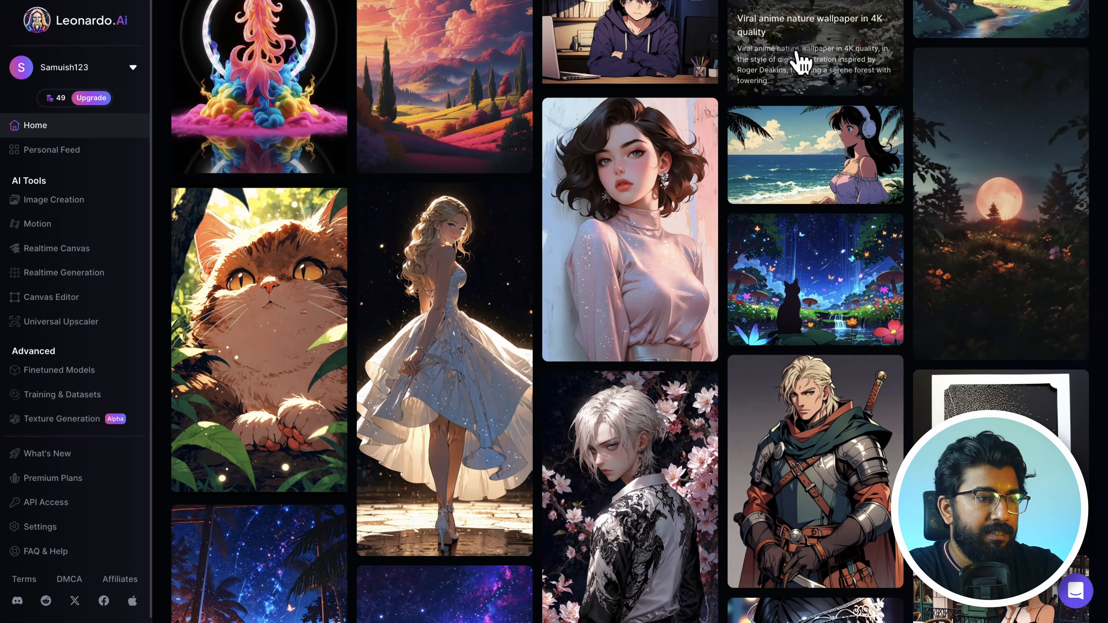
{"action": "scroll", "coordinate": [383, 127], "scroll_direction": "up", "scroll_amount": 3}
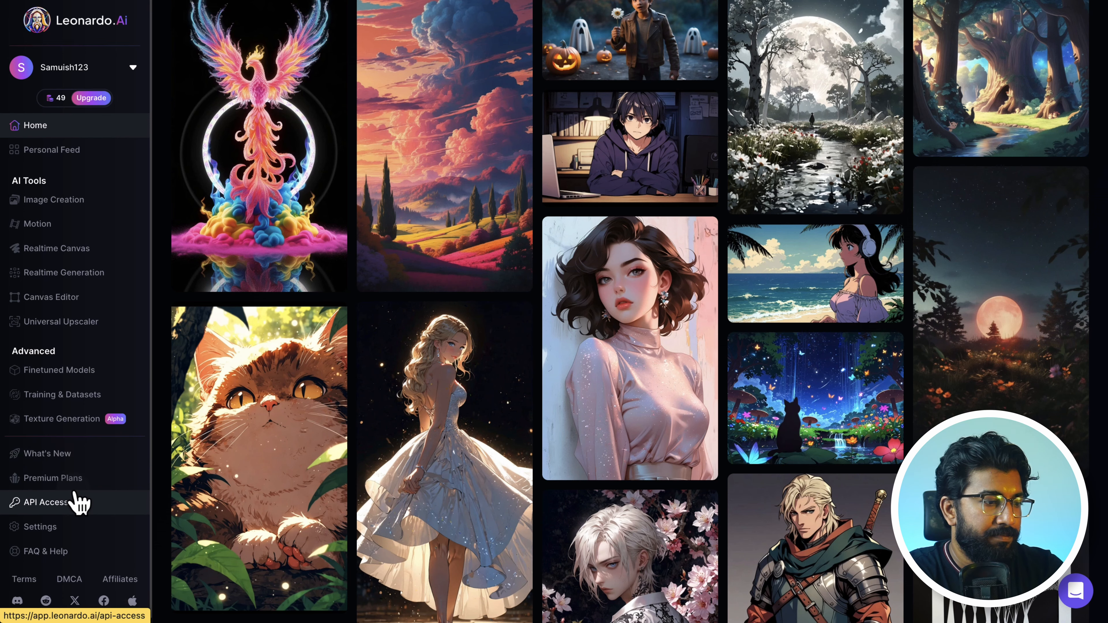
{"action": "left_click", "coordinate": [66, 202]}
{"action": "scroll", "coordinate": [383, 371], "scroll_direction": "down", "scroll_amount": 2}
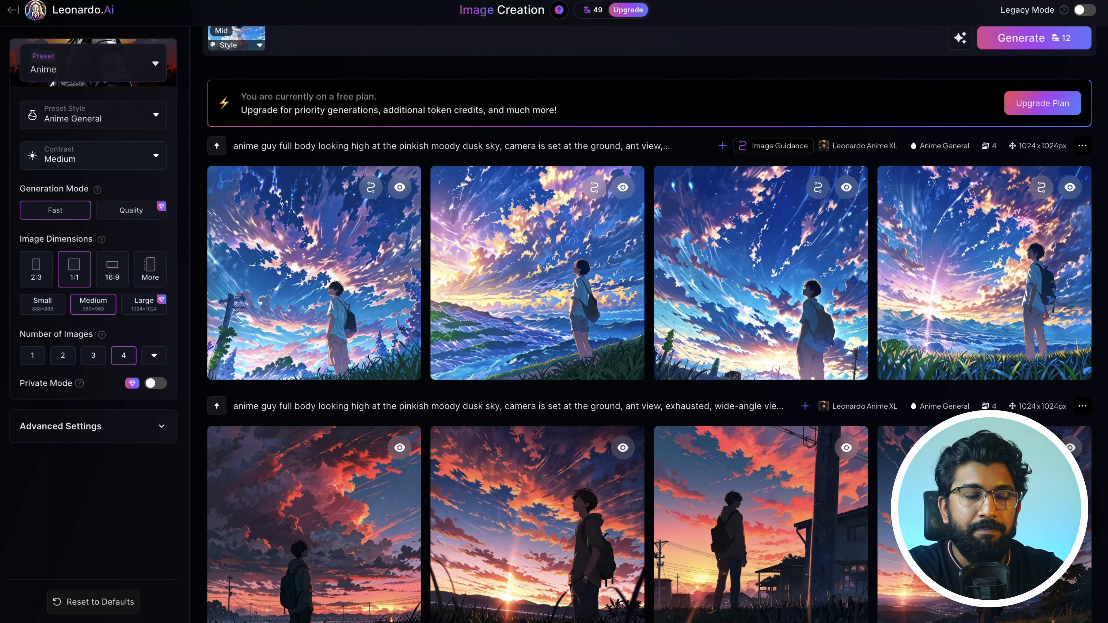
Start a Motion video from the fourth image of the blue-sky, style-referenced generation.
{"action": "mouse_move", "coordinate": [967, 352]}
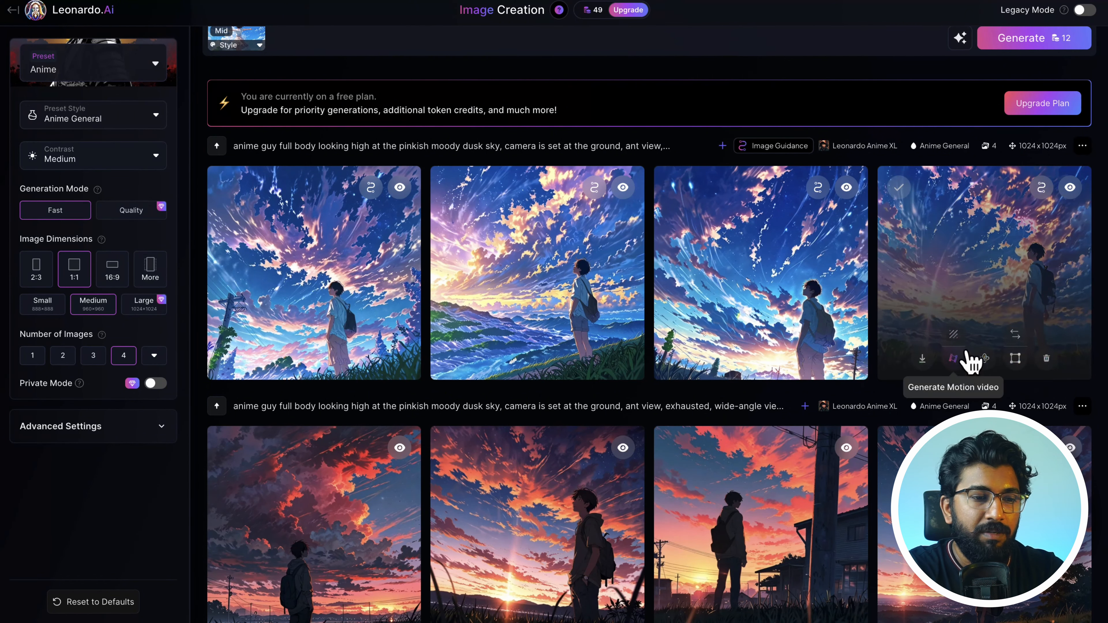
{"action": "left_click", "coordinate": [954, 358]}
{"action": "left_click", "coordinate": [657, 495]}
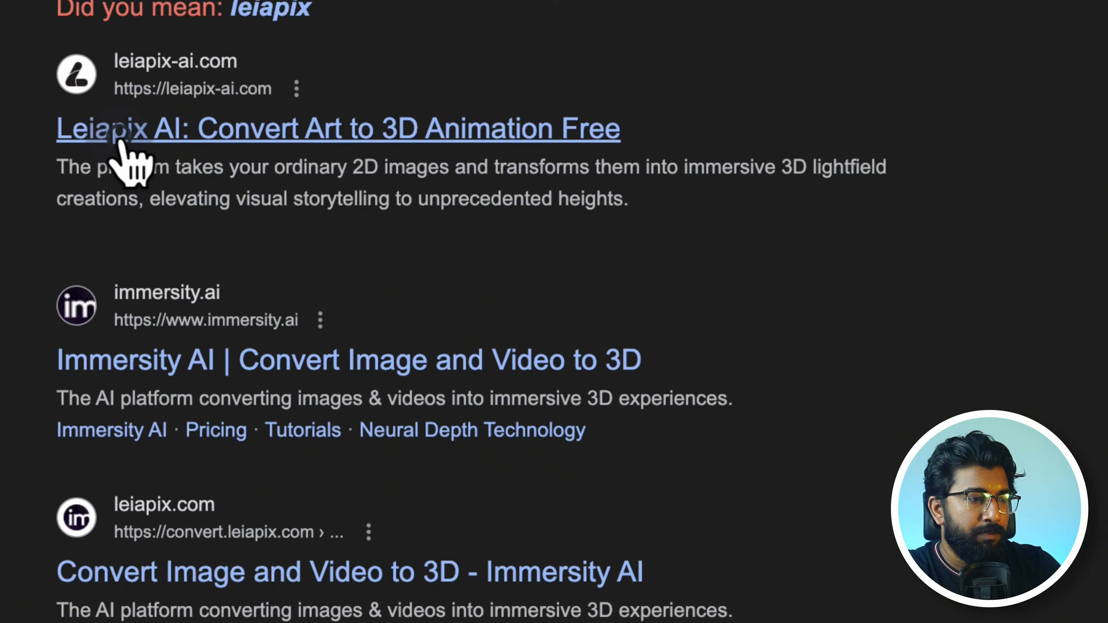
Switch to the Google results, open the Leiapix AI result and dismiss the What's New notice in Immersity AI.
{"action": "left_click", "coordinate": [118, 137]}
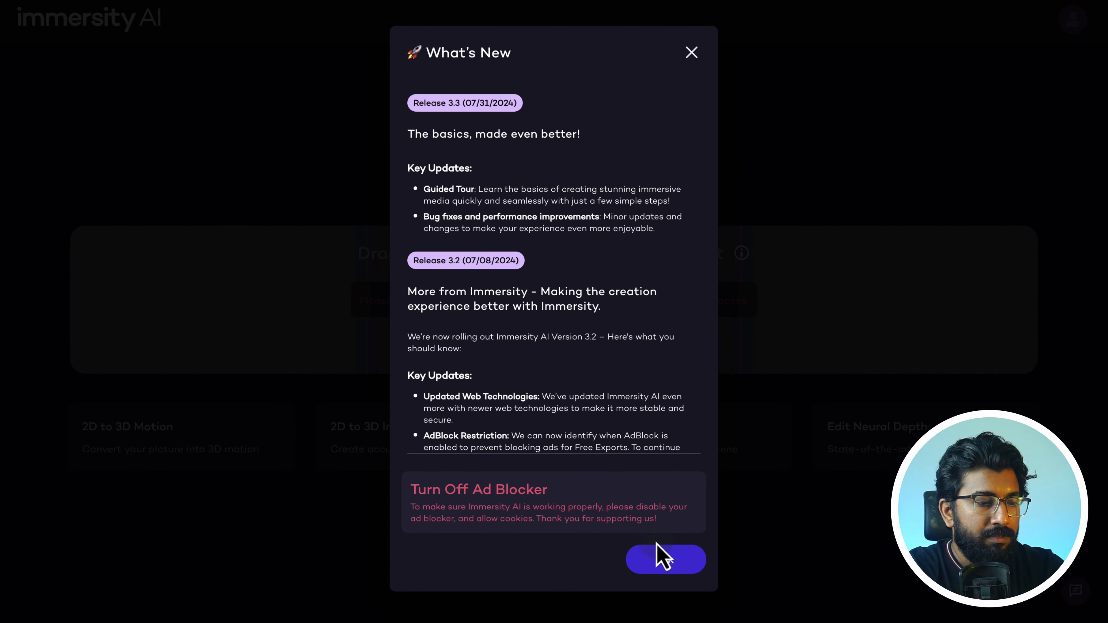
{"action": "left_click", "coordinate": [654, 554]}
{"action": "left_click", "coordinate": [504, 470]}
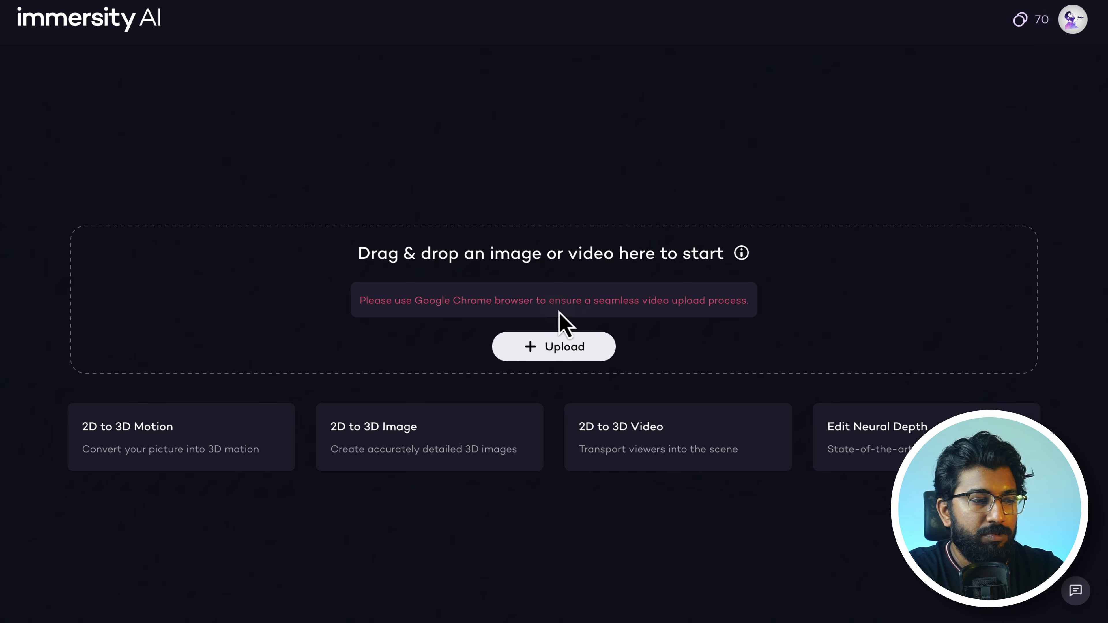
Upload the Anime_anime_guy_full_bo...du_0.jpg image from the Downloads folder to Immersity AI.
{"action": "left_click", "coordinate": [555, 346]}
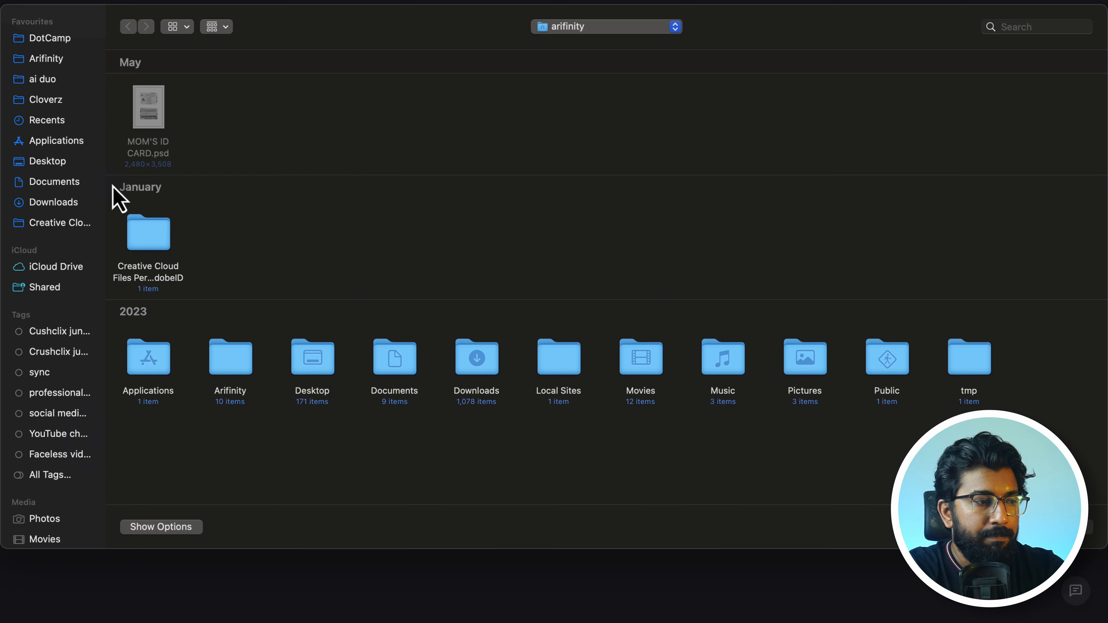
{"action": "left_click", "coordinate": [58, 206]}
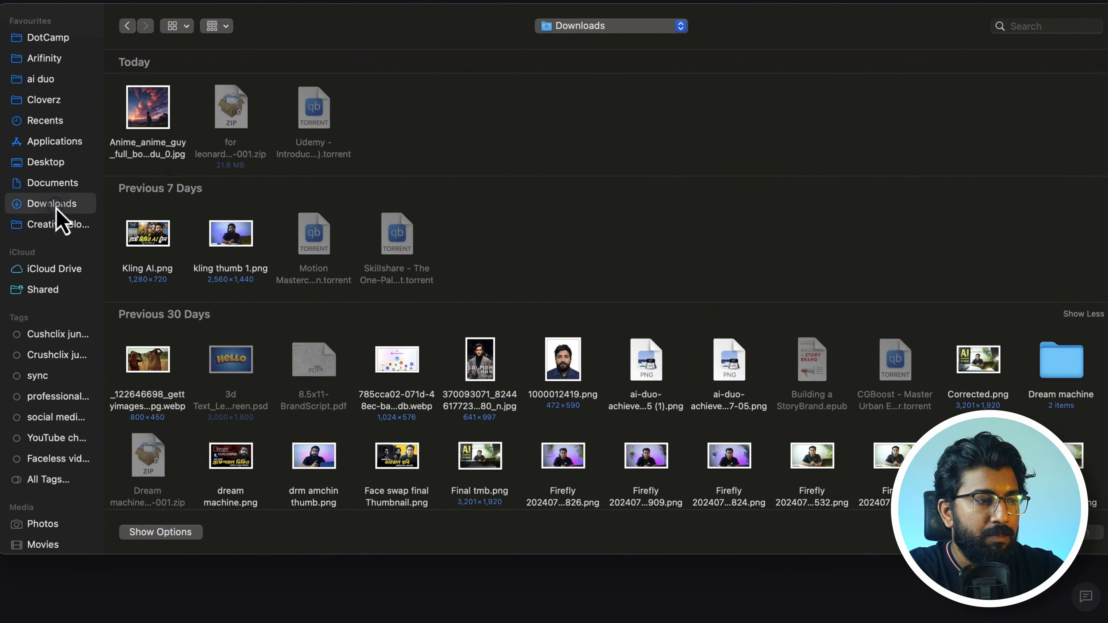
{"action": "left_click", "coordinate": [149, 145]}
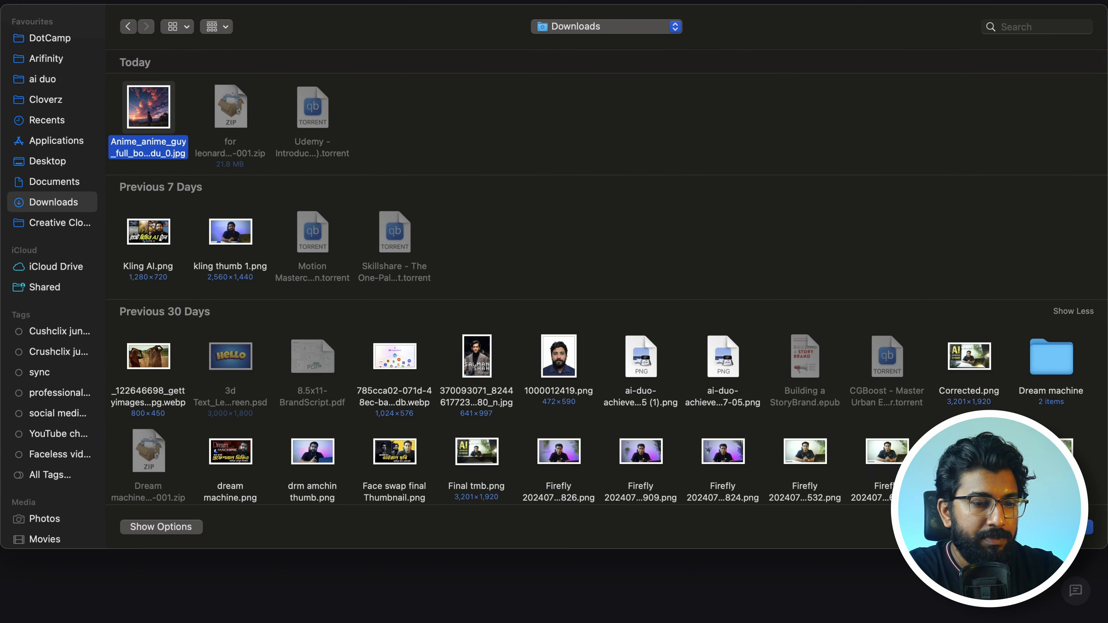
{"action": "key", "text": "Return"}
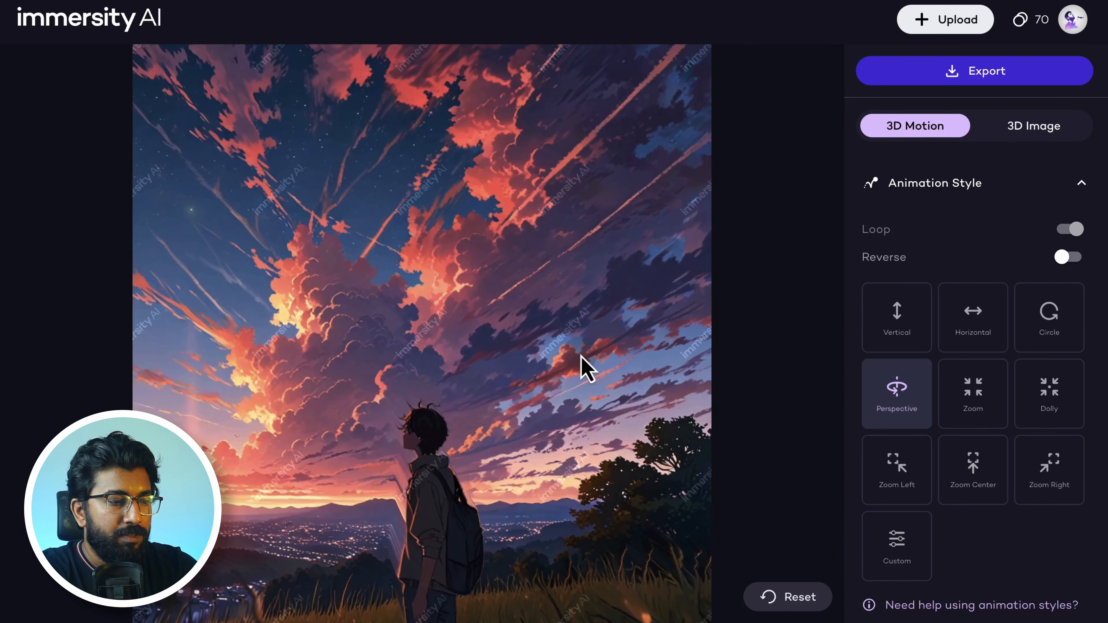
Review the 3D Motion animation options and set Phase-X to 1/4 in the Manual Settings.
{"action": "scroll", "coordinate": [961, 386], "scroll_direction": "down", "scroll_amount": 7}
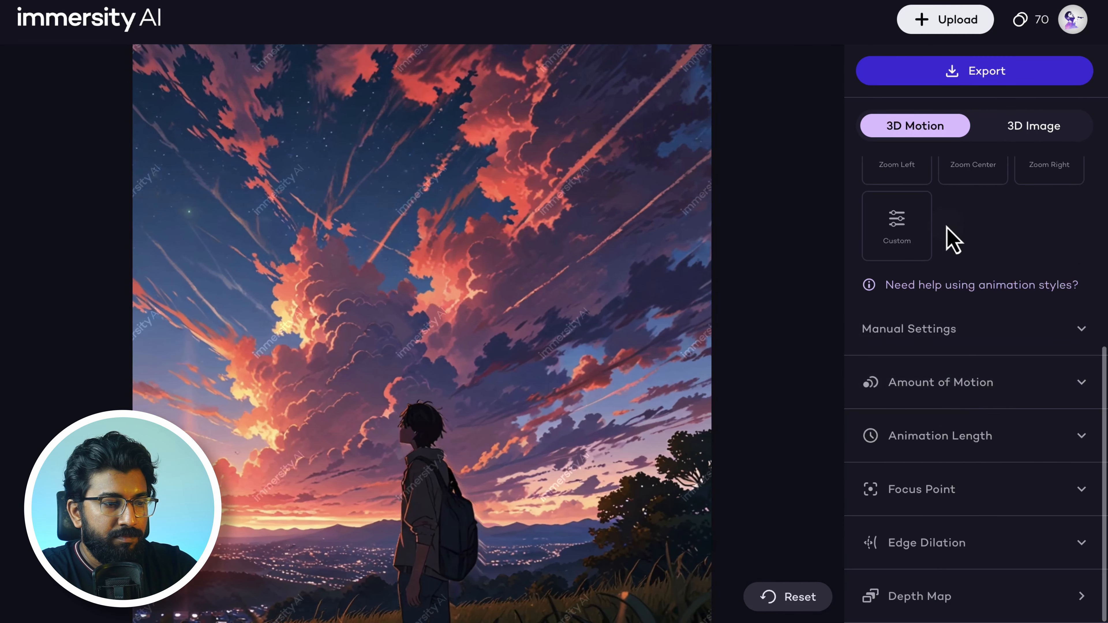
{"action": "scroll", "coordinate": [950, 233], "scroll_direction": "up", "scroll_amount": 3}
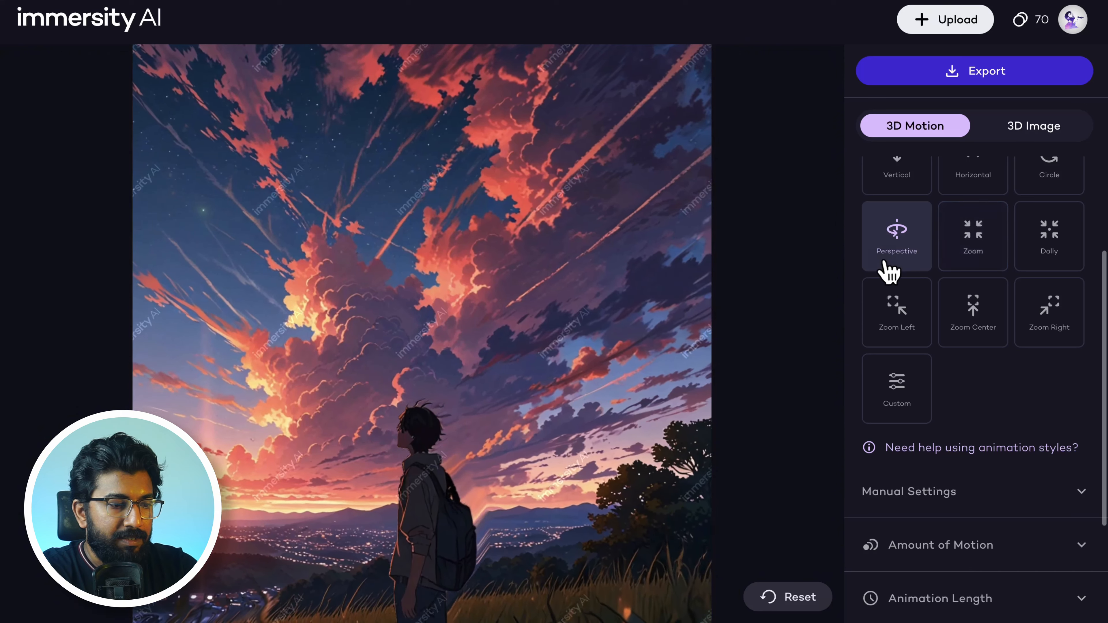
{"action": "scroll", "coordinate": [971, 386], "scroll_direction": "down", "scroll_amount": 4}
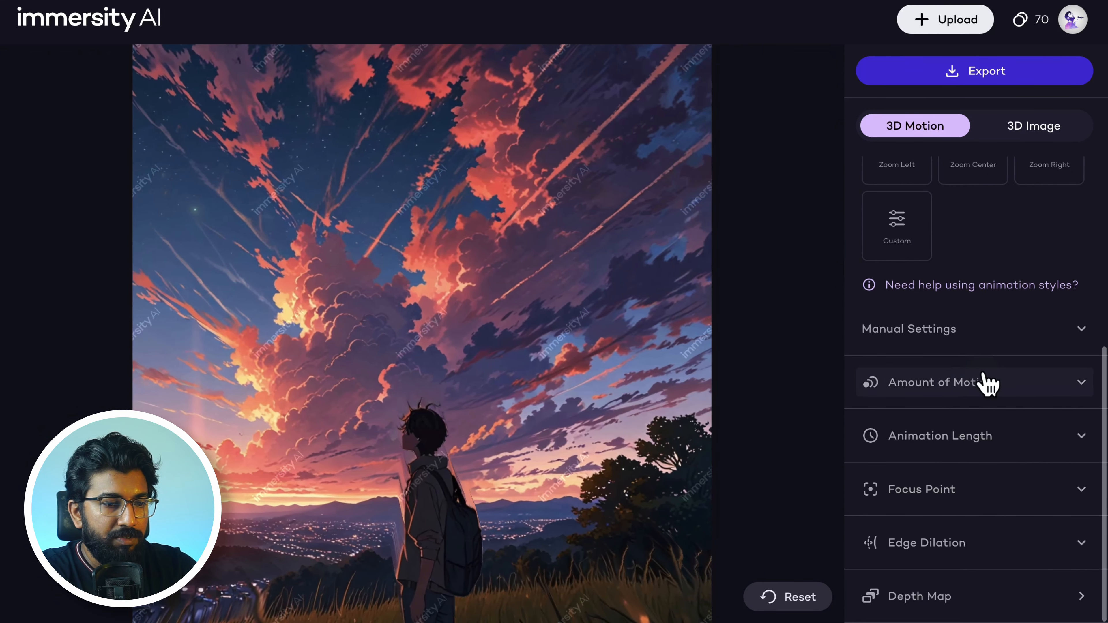
{"action": "left_click", "coordinate": [1001, 347]}
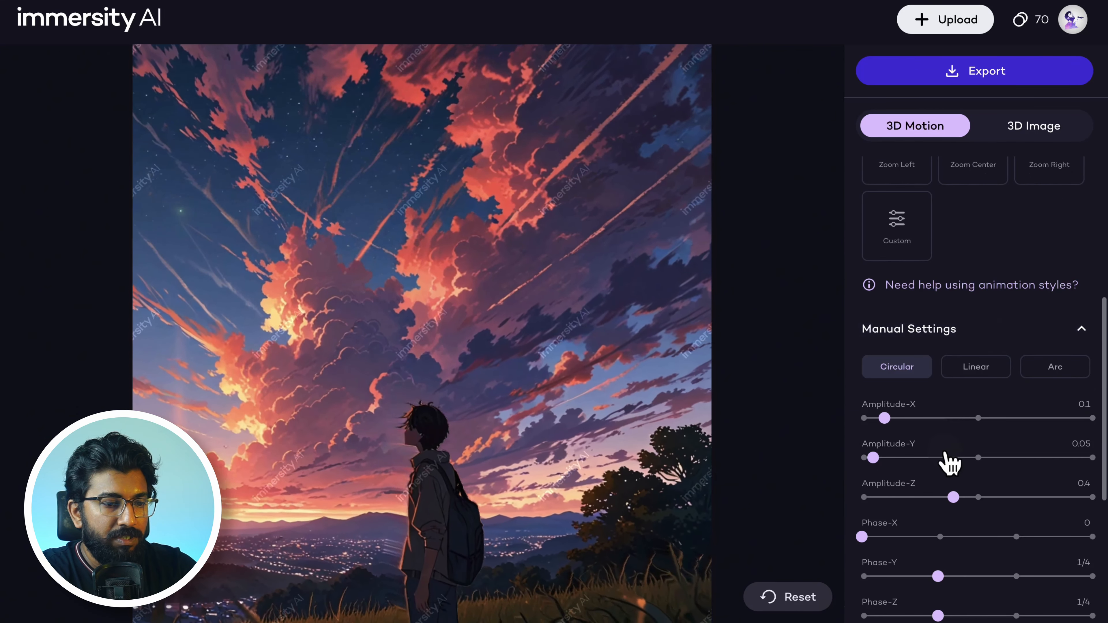
{"action": "scroll", "coordinate": [947, 460], "scroll_direction": "down", "scroll_amount": 3}
{"action": "left_click_drag", "start_coordinate": [866, 425], "coordinate": [959, 426]}
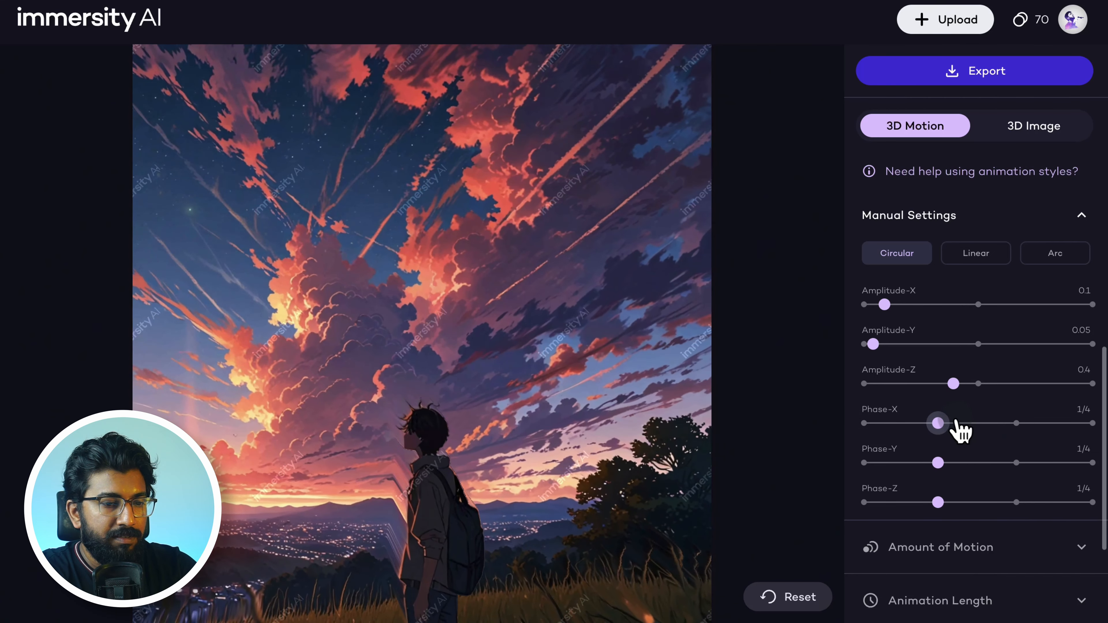
Try the Amount of Motion at 80% and settle on 20%.
{"action": "scroll", "coordinate": [944, 497], "scroll_direction": "down", "scroll_amount": 3}
{"action": "left_click", "coordinate": [951, 457]}
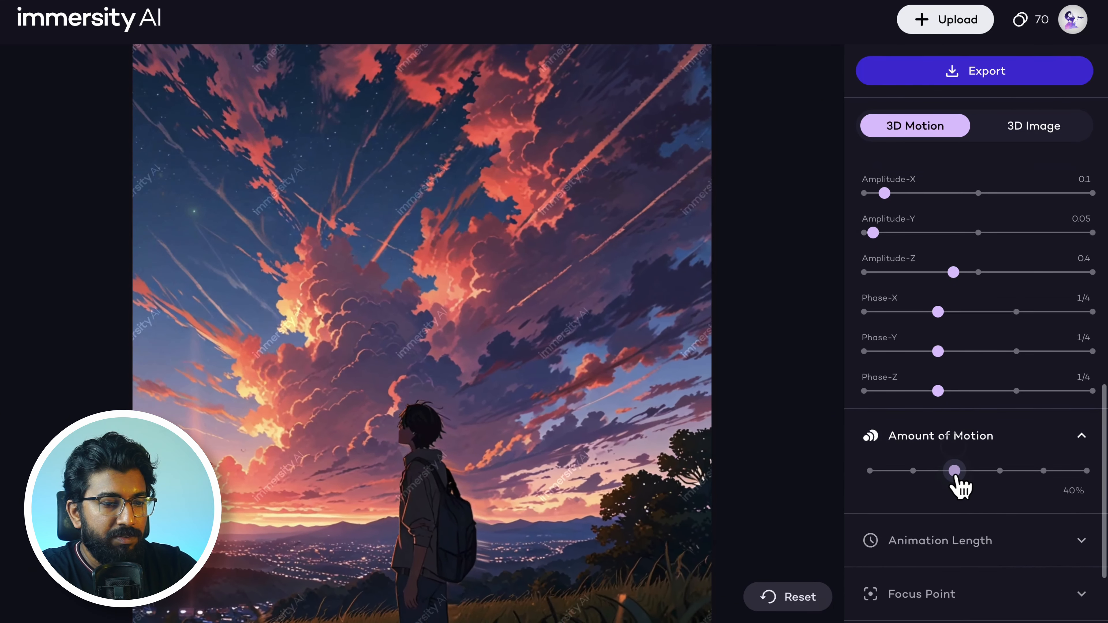
{"action": "left_click_drag", "start_coordinate": [956, 472], "coordinate": [1043, 470]}
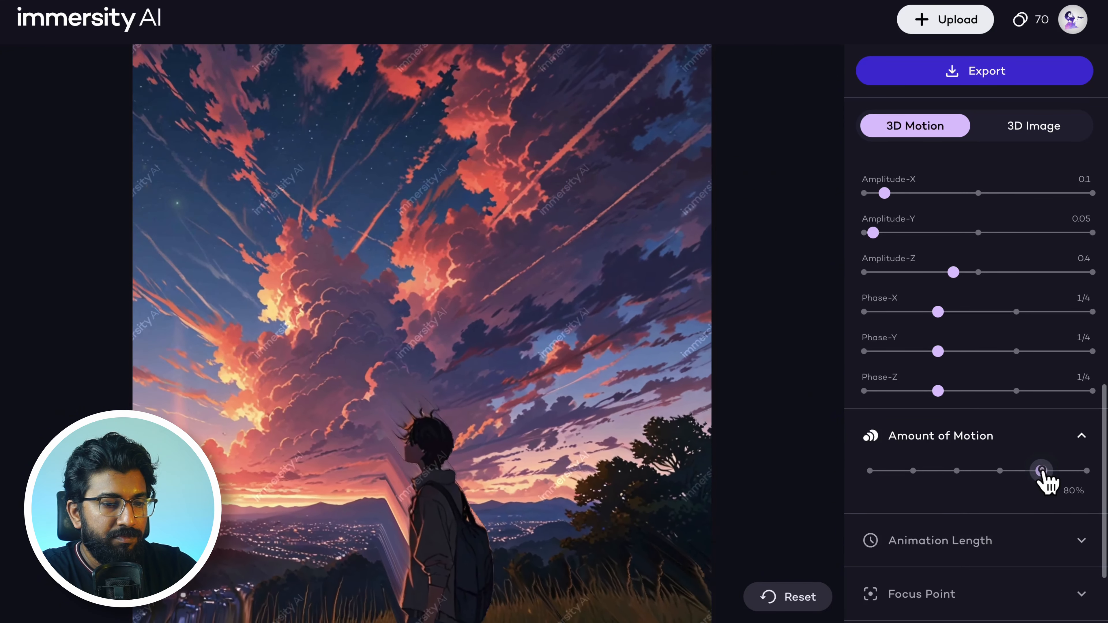
{"action": "left_click_drag", "start_coordinate": [1042, 472], "coordinate": [909, 472]}
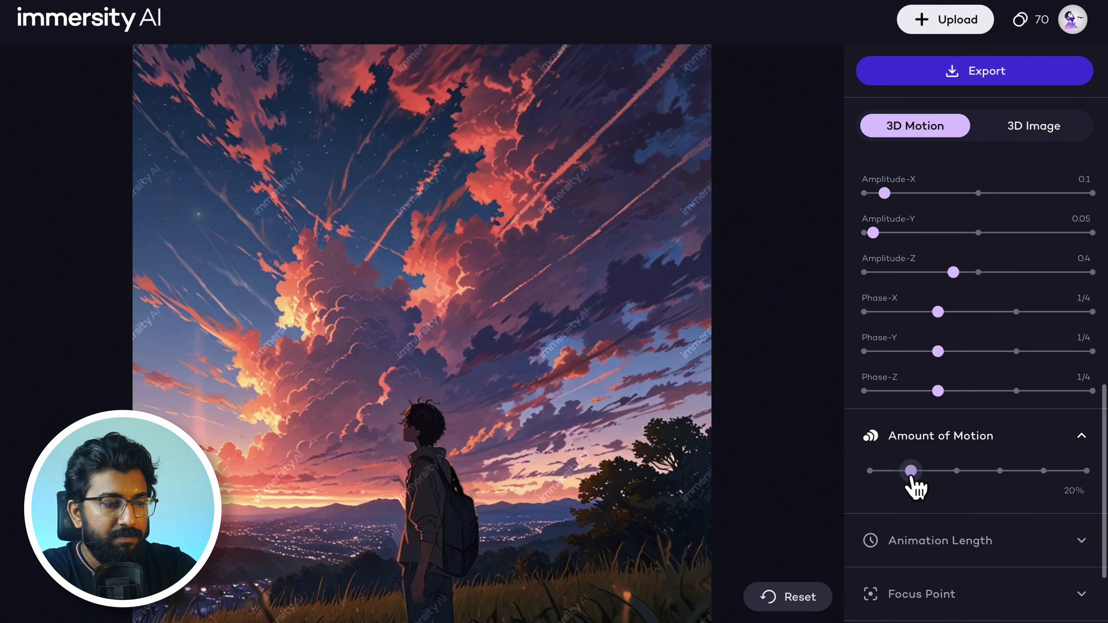
Set the Animation Length to 10 seconds.
{"action": "scroll", "coordinate": [935, 507], "scroll_direction": "down", "scroll_amount": 2}
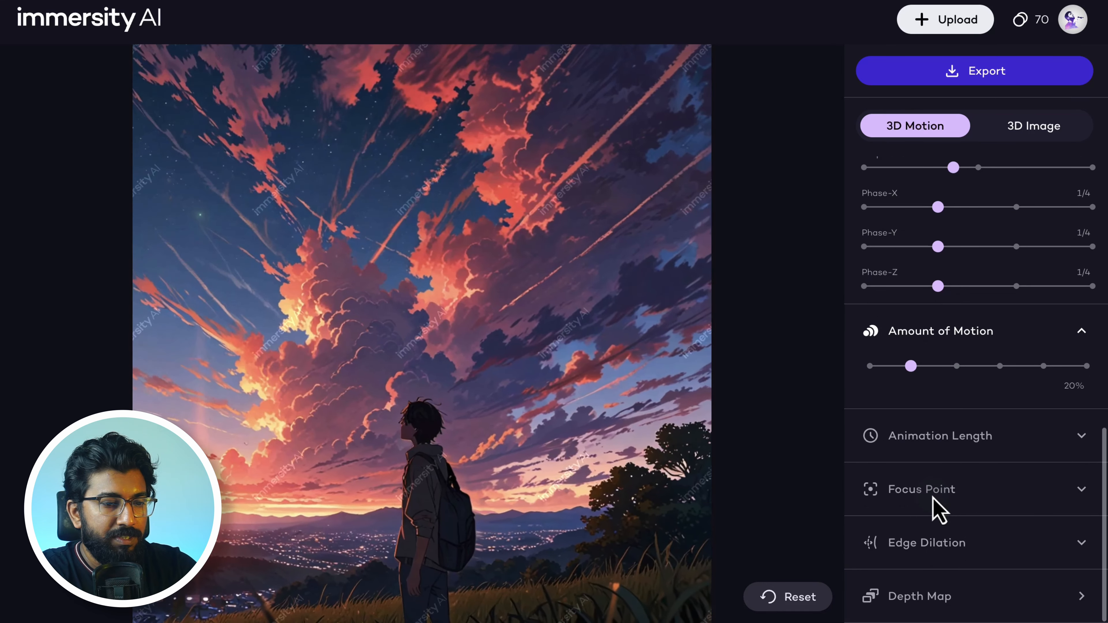
{"action": "left_click", "coordinate": [962, 459]}
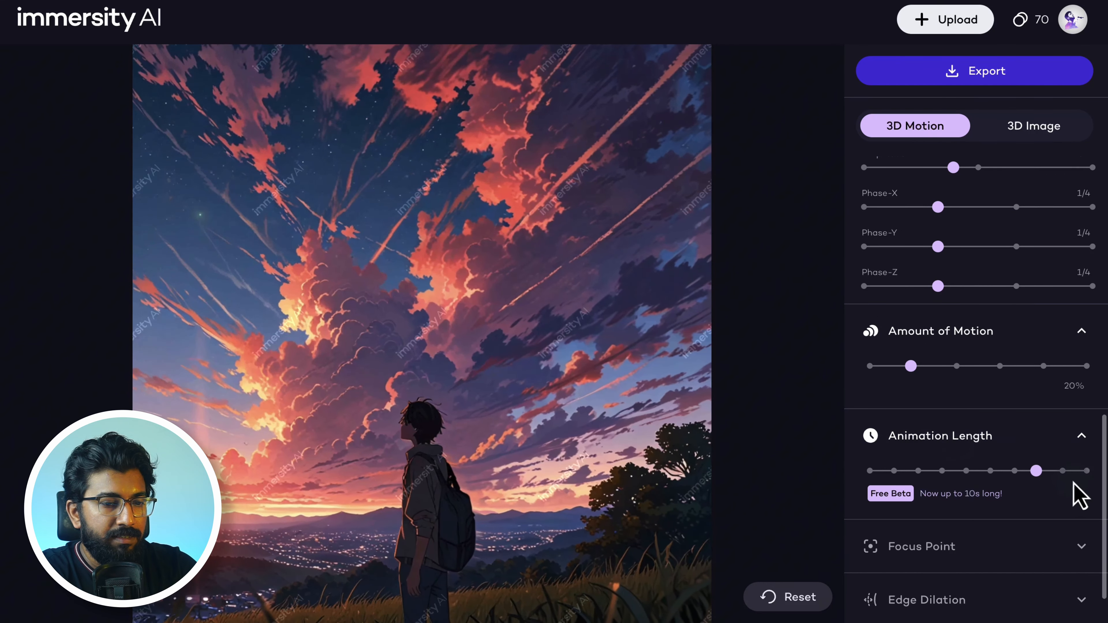
{"action": "left_click", "coordinate": [1087, 472]}
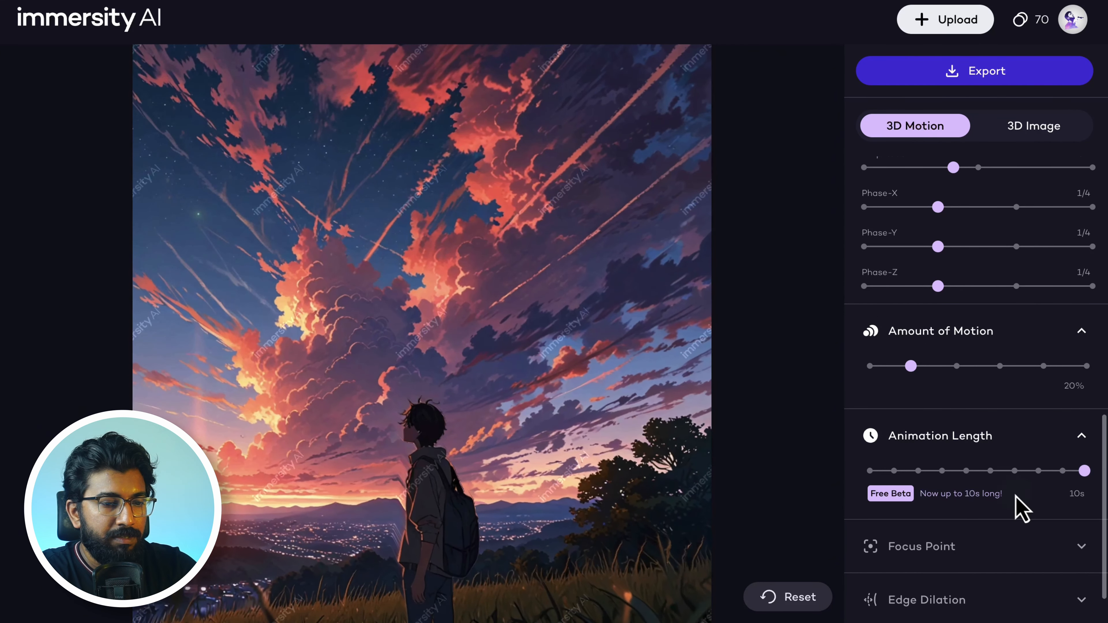
Set the animation's Focus Point on the head of the boy standing in the image.
{"action": "scroll", "coordinate": [981, 493], "scroll_direction": "down", "scroll_amount": 2}
{"action": "left_click", "coordinate": [1017, 504]}
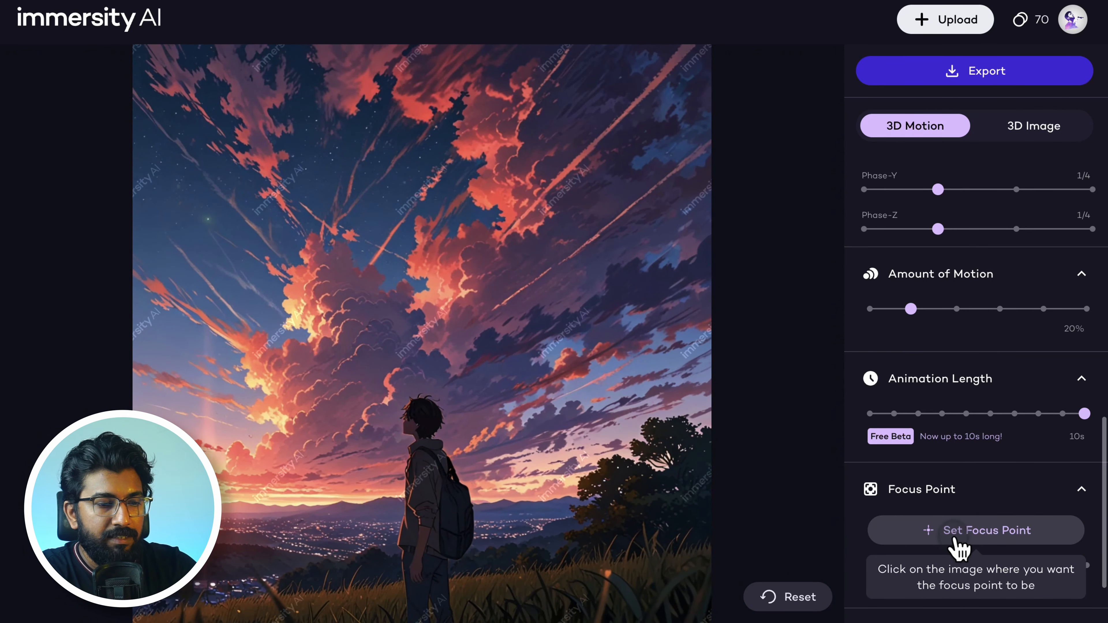
{"action": "scroll", "coordinate": [956, 539], "scroll_direction": "down", "scroll_amount": 2}
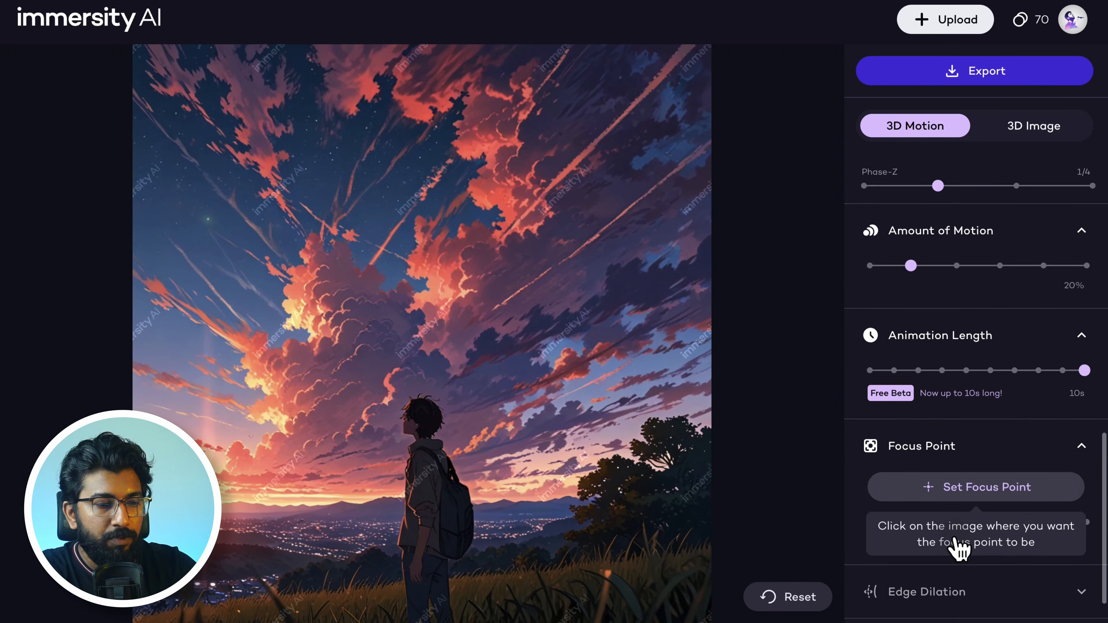
{"action": "left_click", "coordinate": [964, 486]}
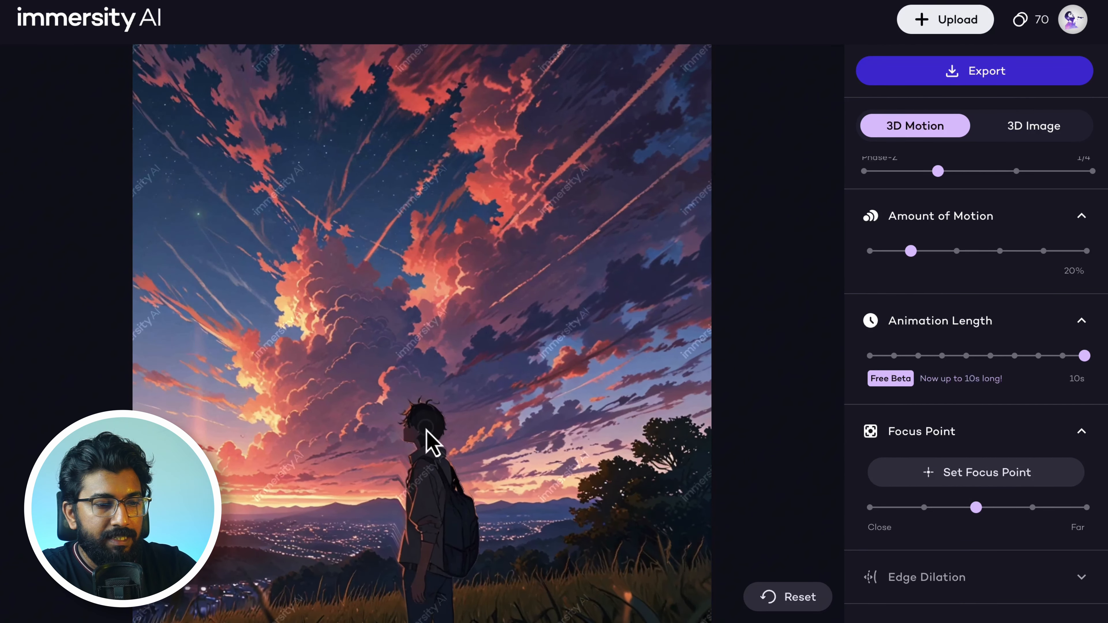
{"action": "left_click", "coordinate": [920, 480]}
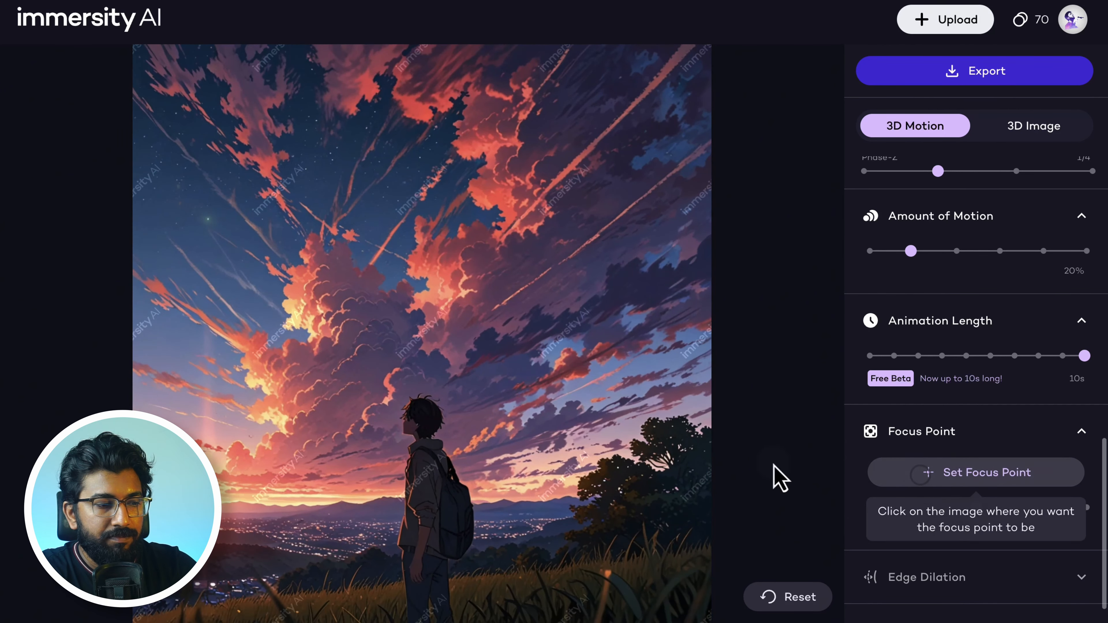
{"action": "left_click", "coordinate": [415, 420]}
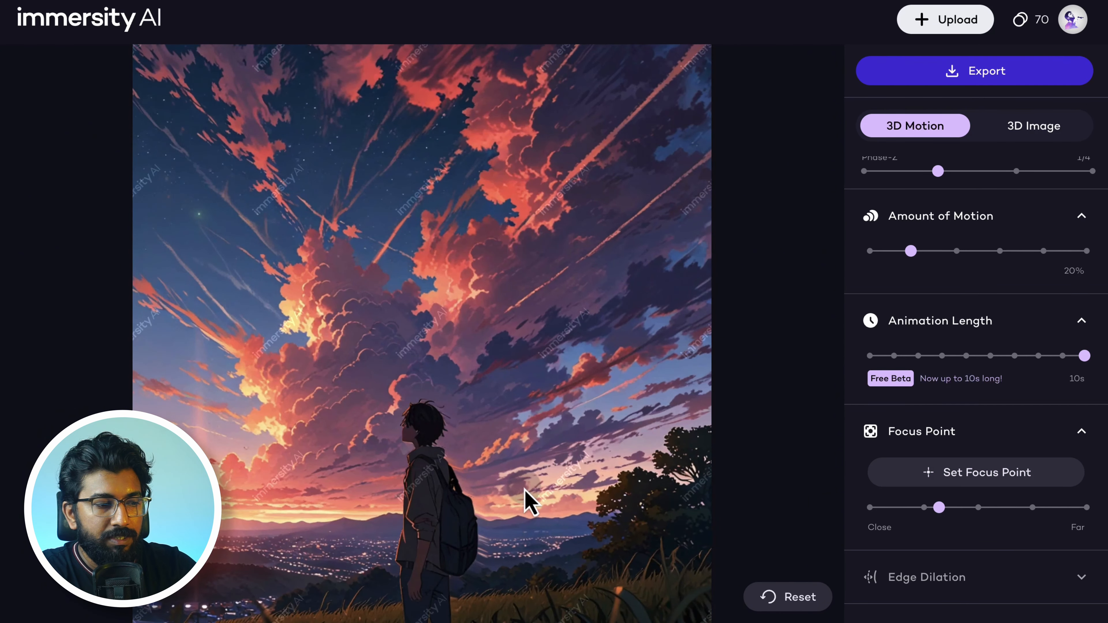
Set the Edge Dilation to 35%.
{"action": "scroll", "coordinate": [932, 521], "scroll_direction": "down", "scroll_amount": 1}
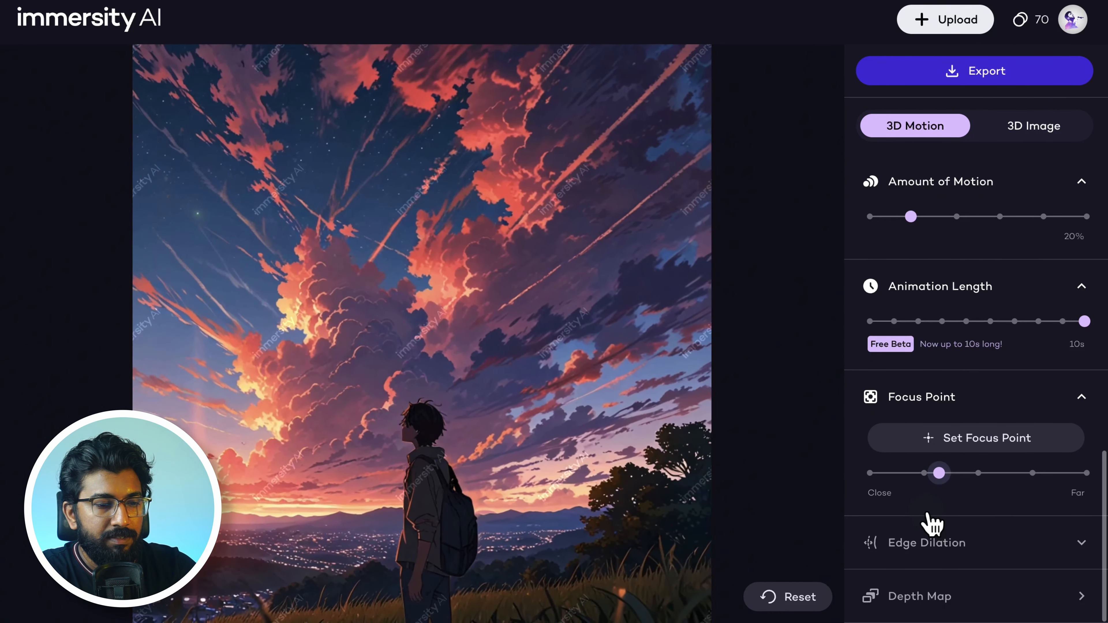
{"action": "left_click", "coordinate": [937, 541]}
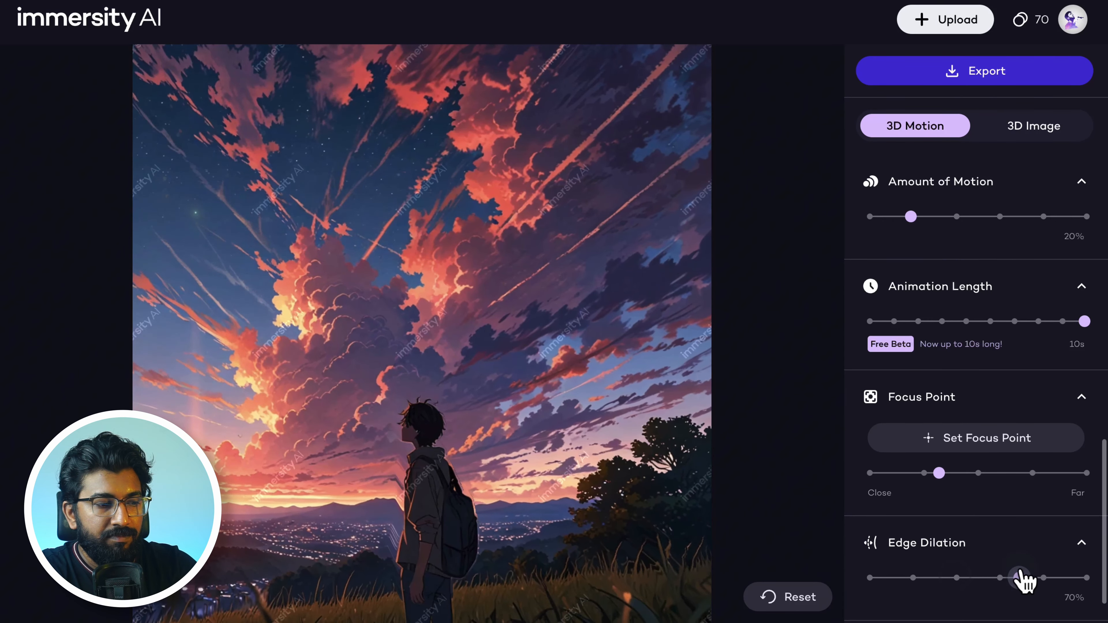
{"action": "left_click_drag", "start_coordinate": [955, 577], "coordinate": [943, 577]}
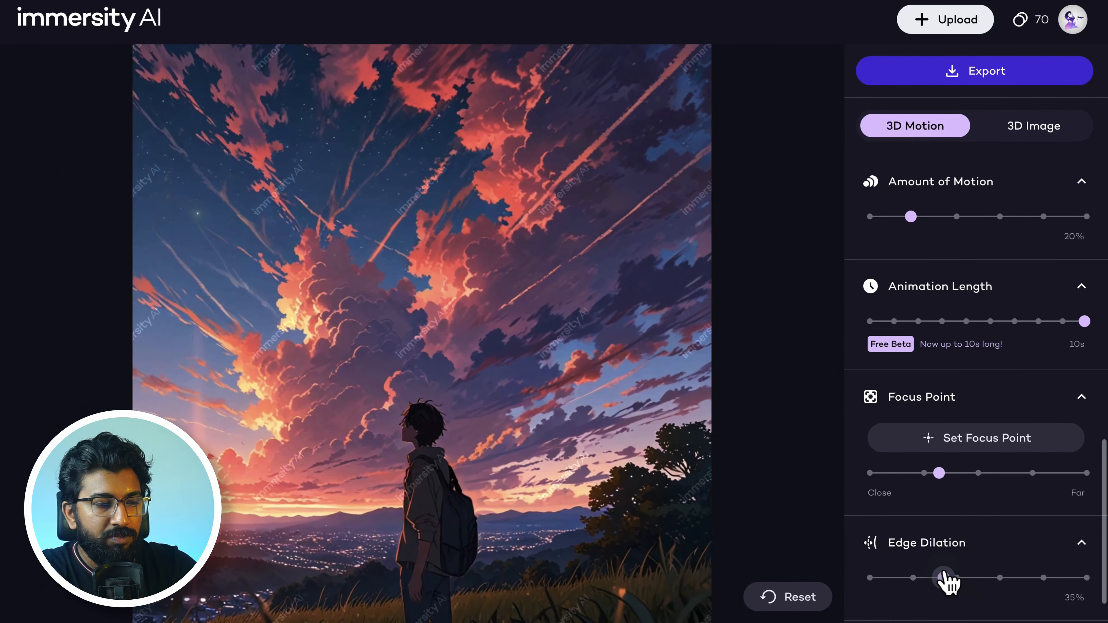
{"action": "scroll", "coordinate": [943, 580], "scroll_direction": "down", "scroll_amount": 2}
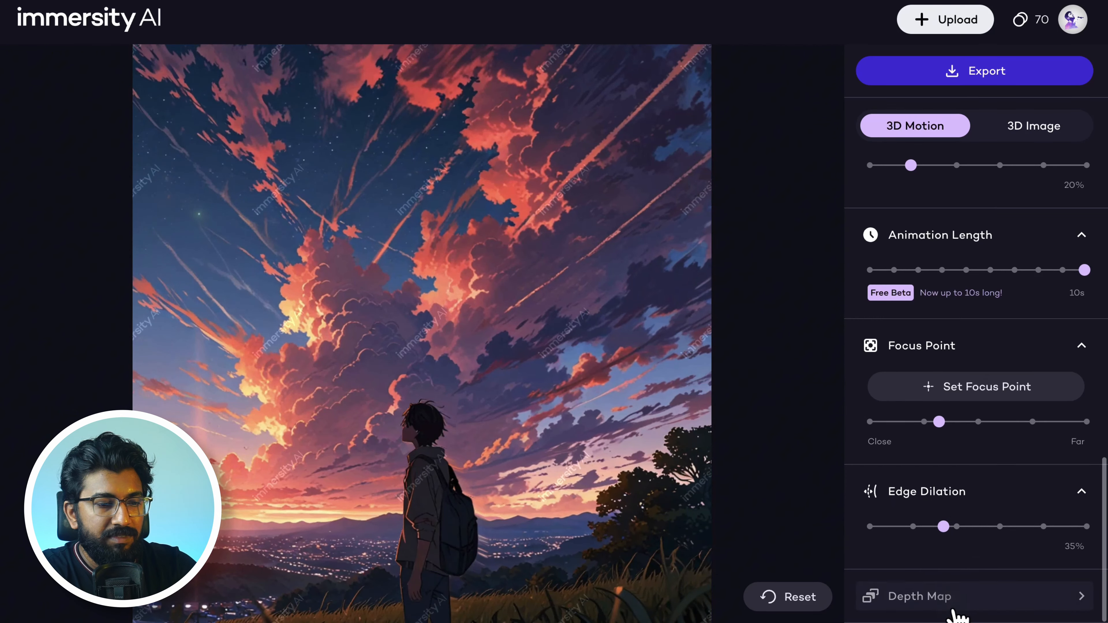
Start an export in the MP4 3D Motion format at the Plus (720x720) size.
{"action": "scroll", "coordinate": [984, 181], "scroll_direction": "up", "scroll_amount": 5}
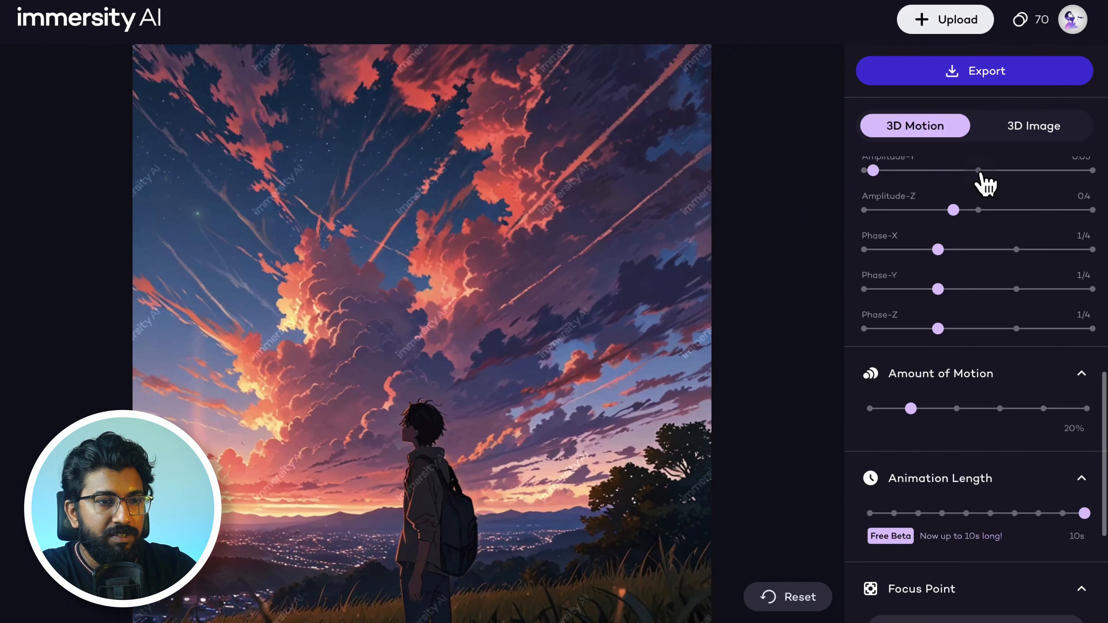
{"action": "left_click", "coordinate": [981, 78]}
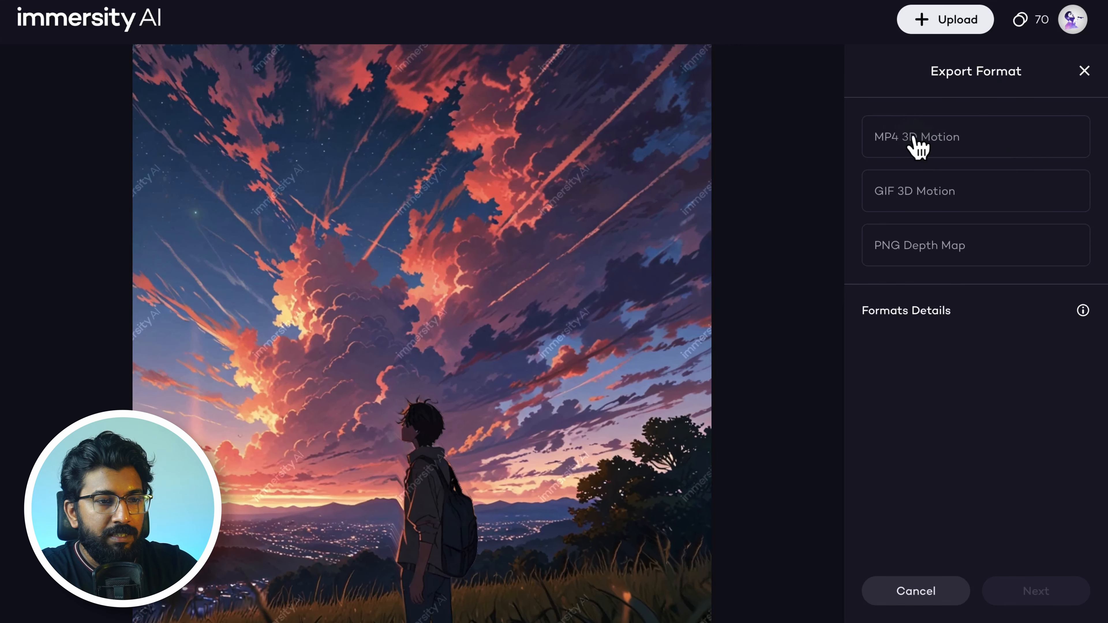
{"action": "left_click", "coordinate": [969, 144]}
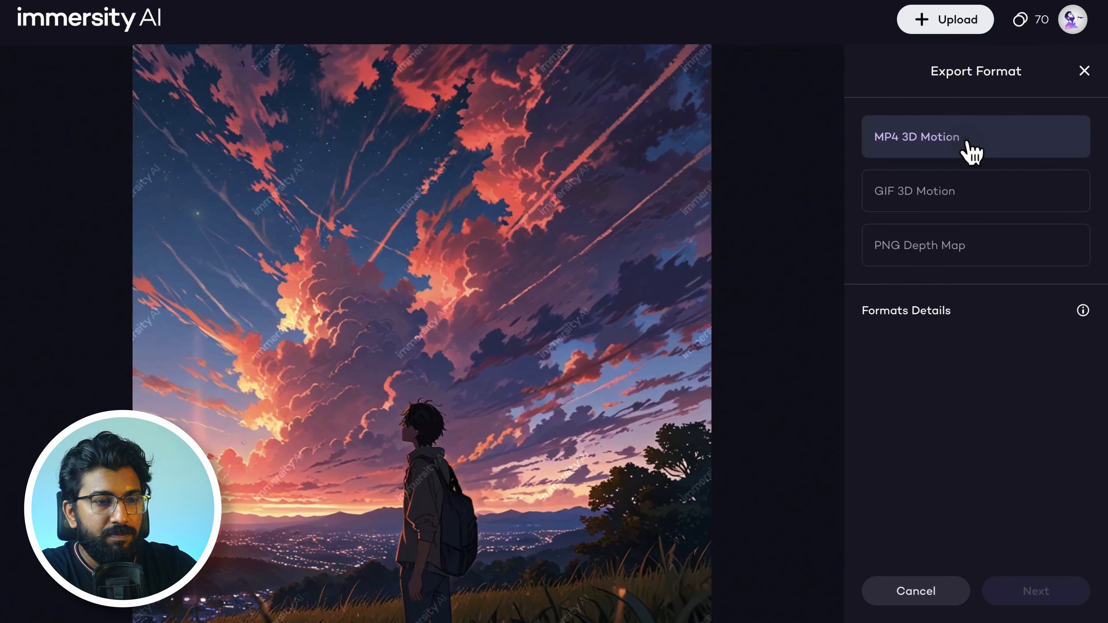
{"action": "left_click", "coordinate": [1017, 605]}
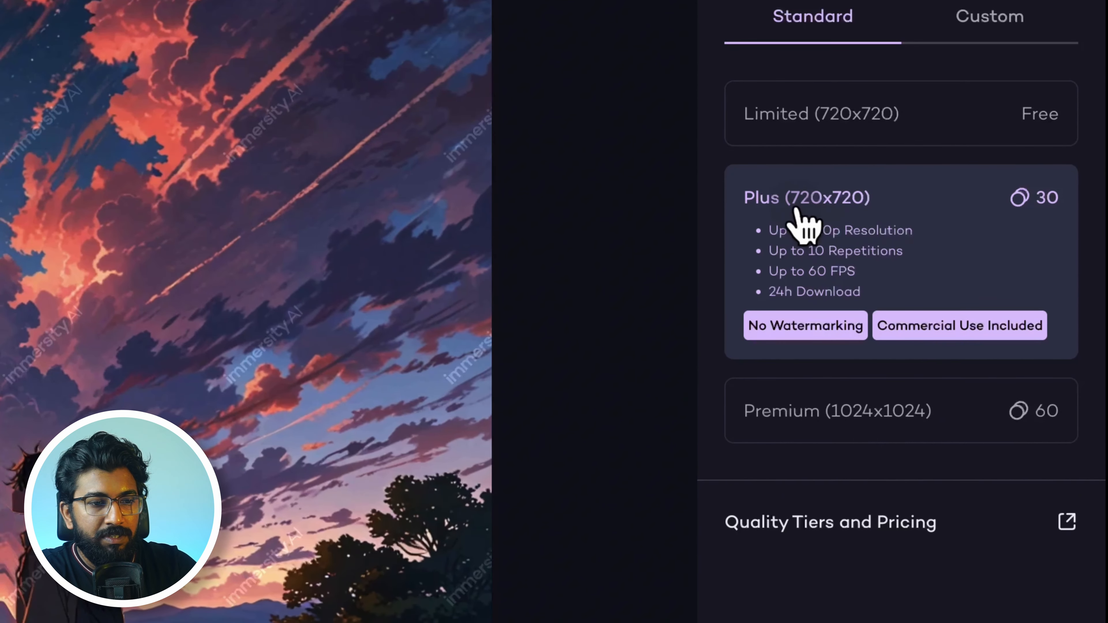
{"action": "left_click", "coordinate": [812, 331]}
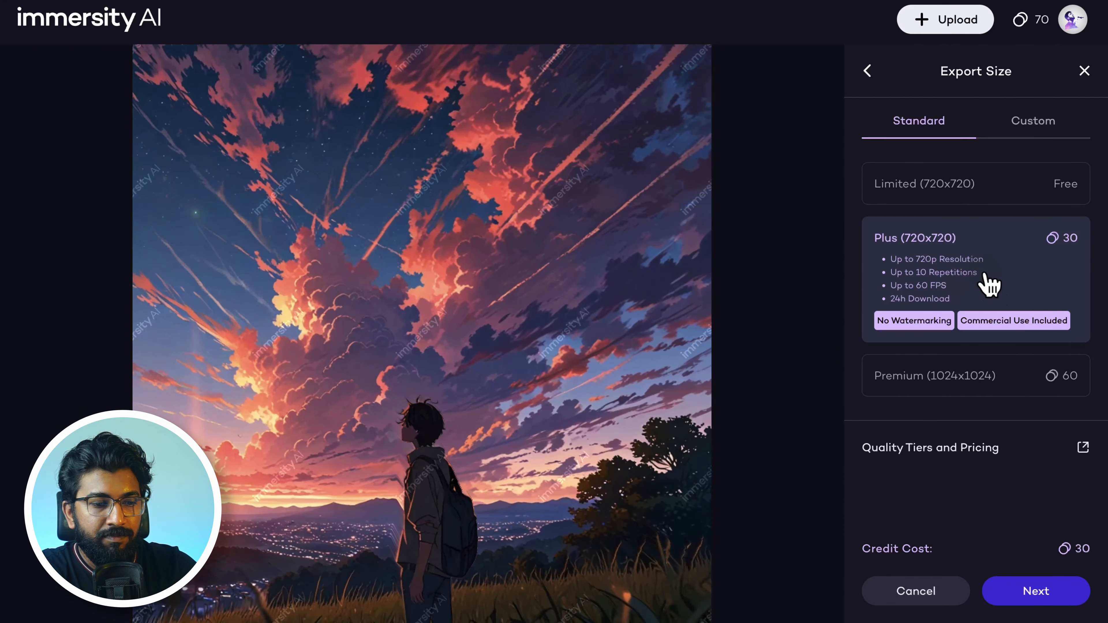
{"action": "left_click", "coordinate": [1038, 598]}
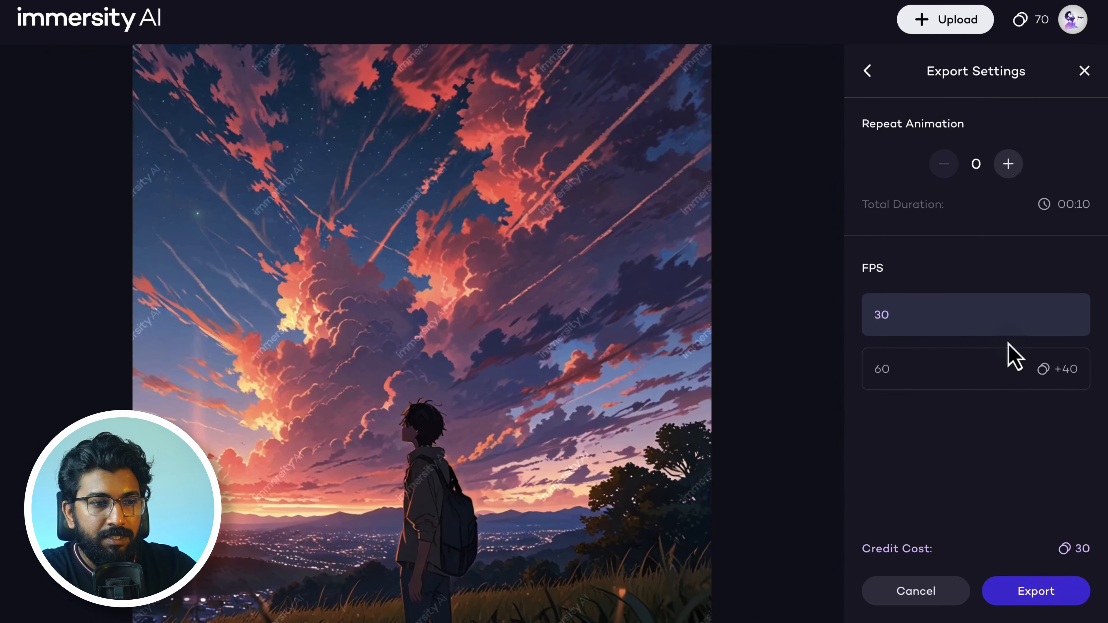
Set Repeat Animation to 1 and export the animation at 30 FPS.
{"action": "left_click", "coordinate": [1015, 173]}
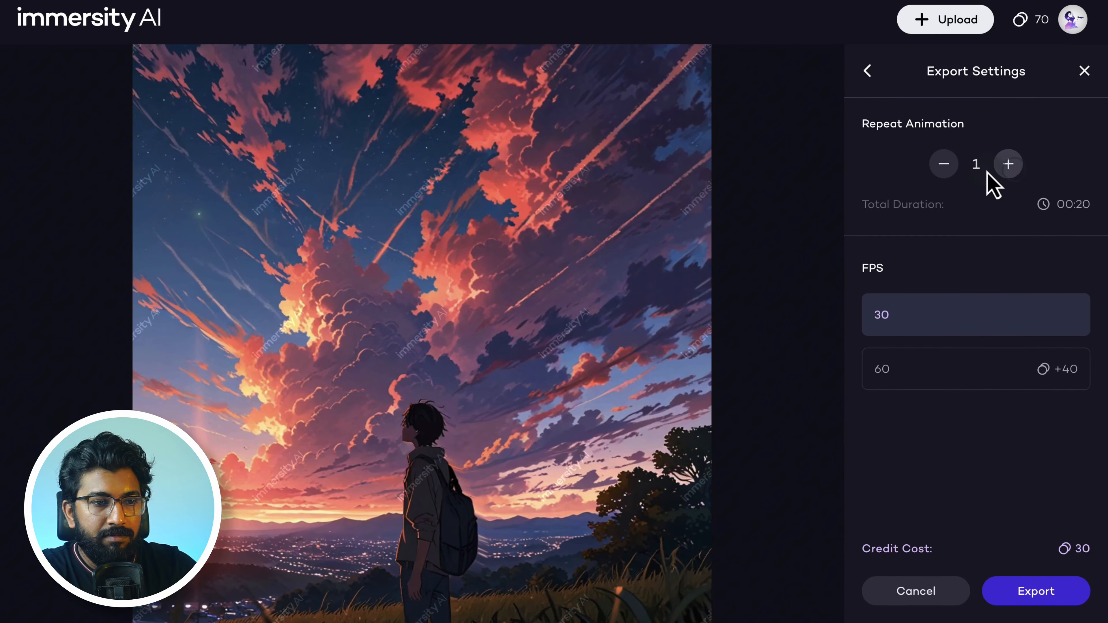
{"action": "left_click", "coordinate": [945, 172]}
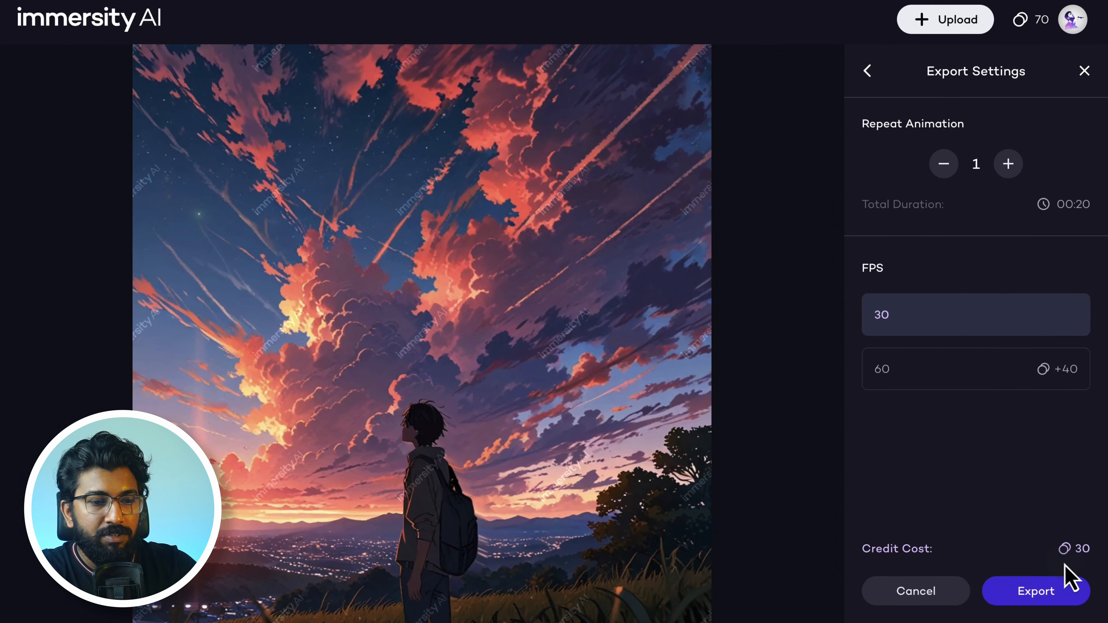
{"action": "left_click", "coordinate": [1037, 602]}
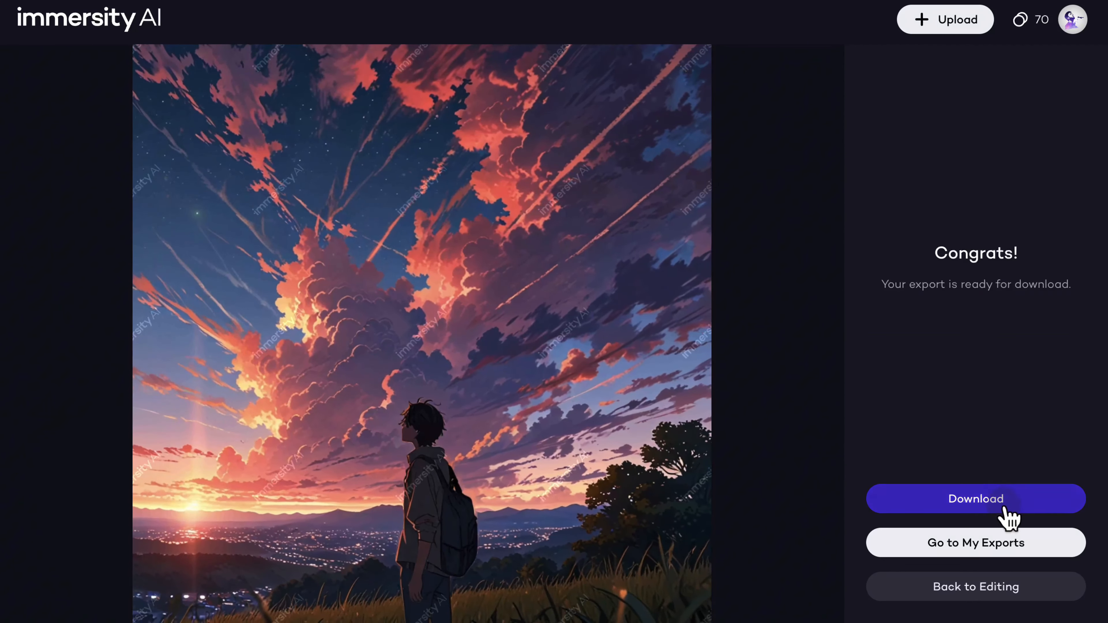